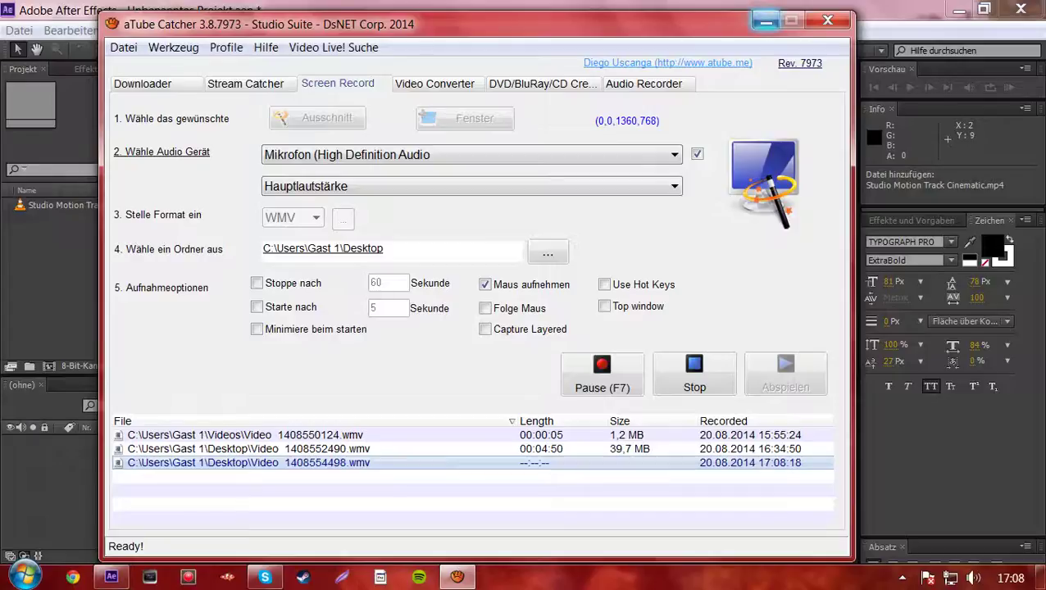
Minimize the aTube Catcher recorder so the After Effects project with Studio Motion Track Cinematic.mp4 shows.
click(766, 20)
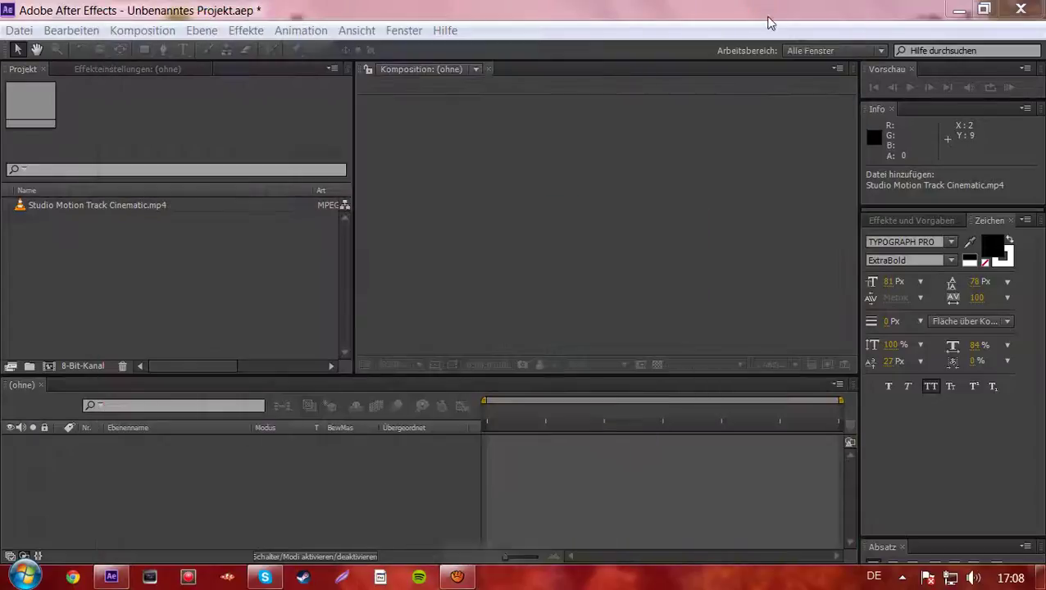
click(93, 202)
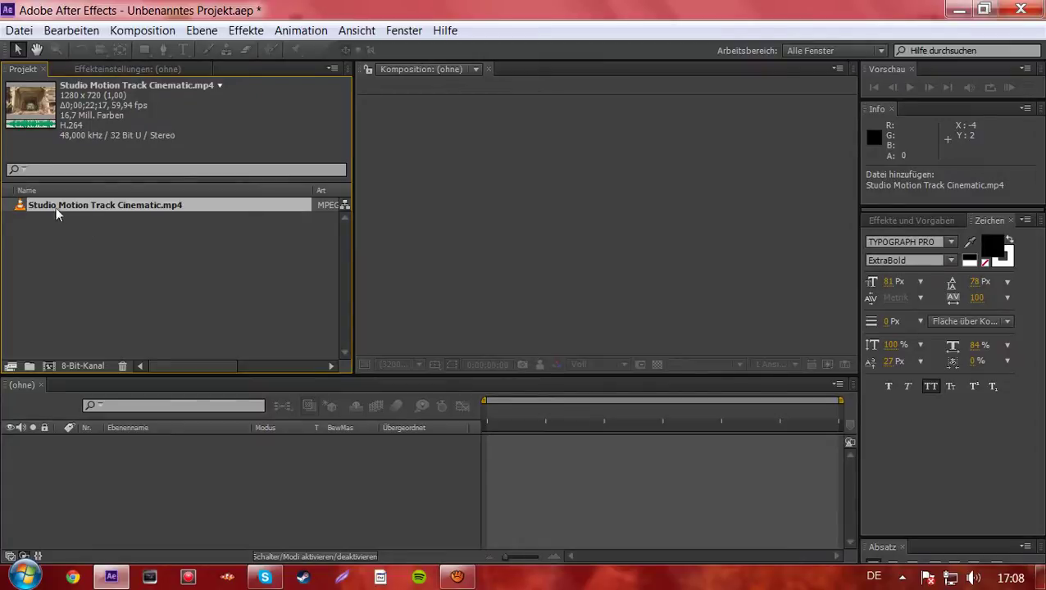
click(92, 224)
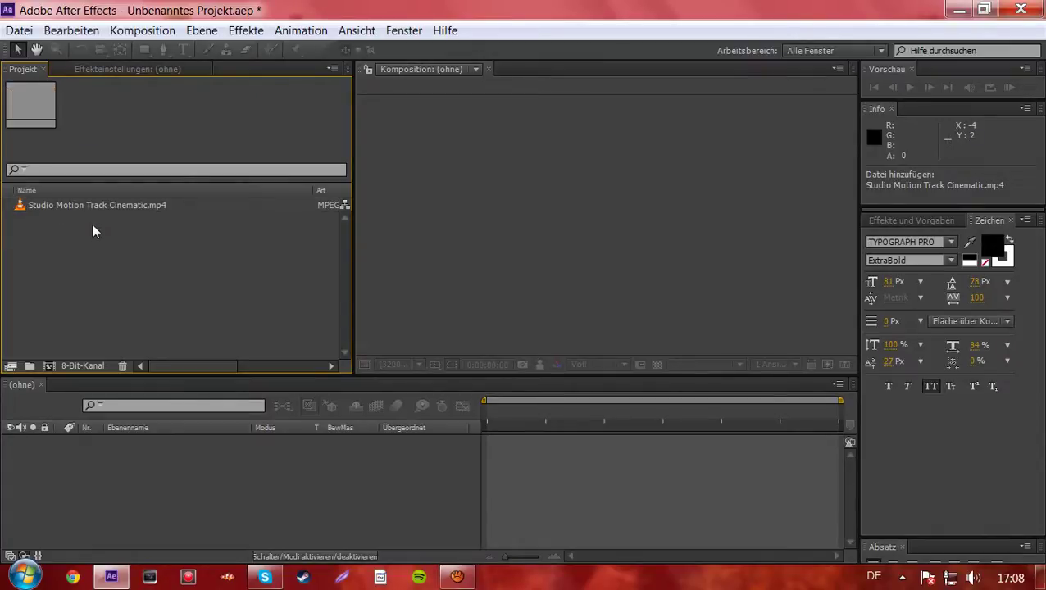
click(116, 203)
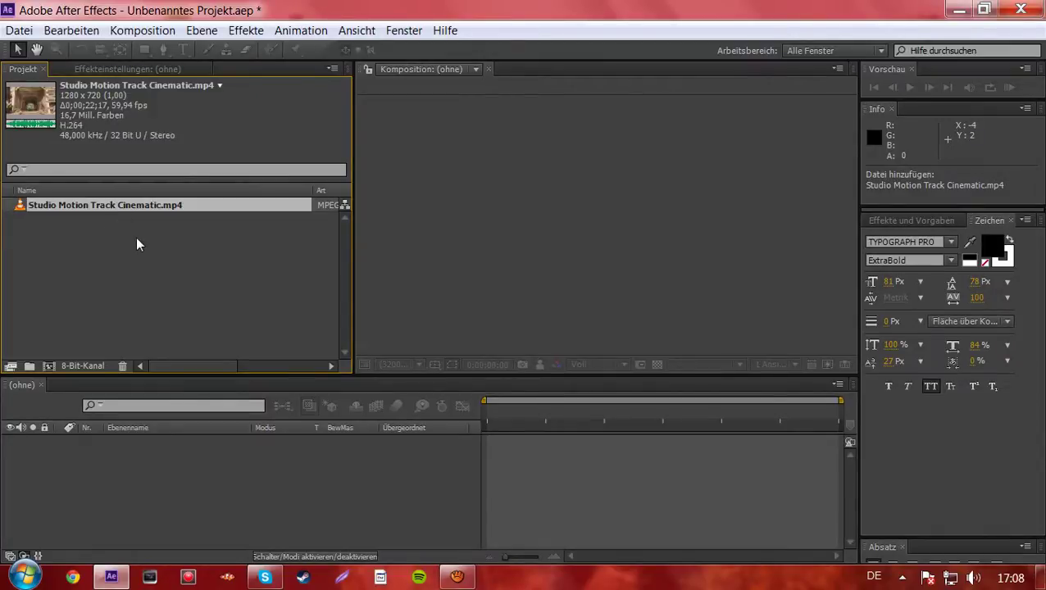
click(251, 34)
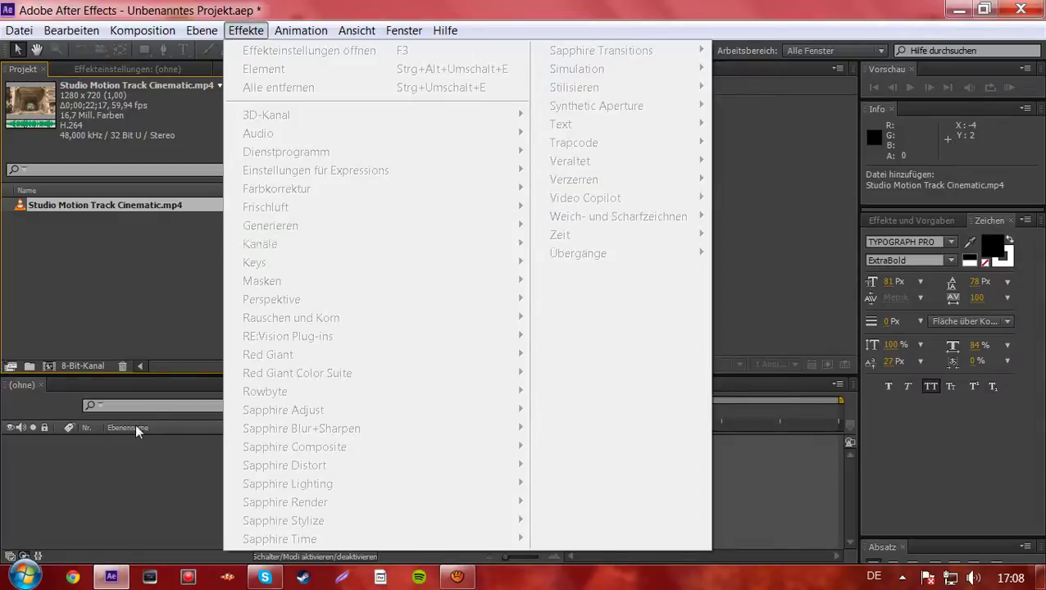
click(246, 30)
click(232, 33)
click(232, 32)
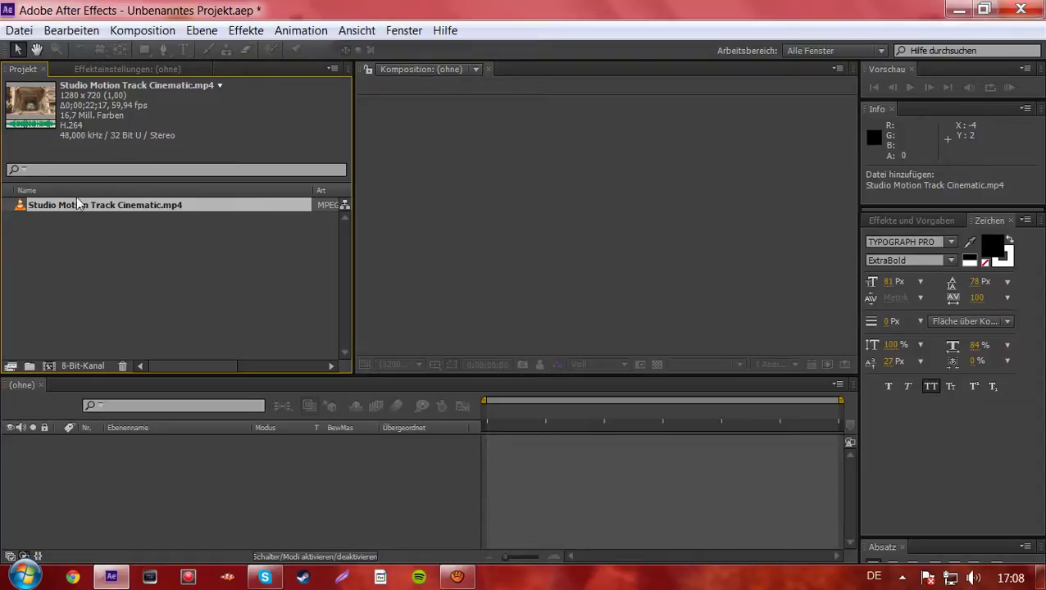
click(71, 229)
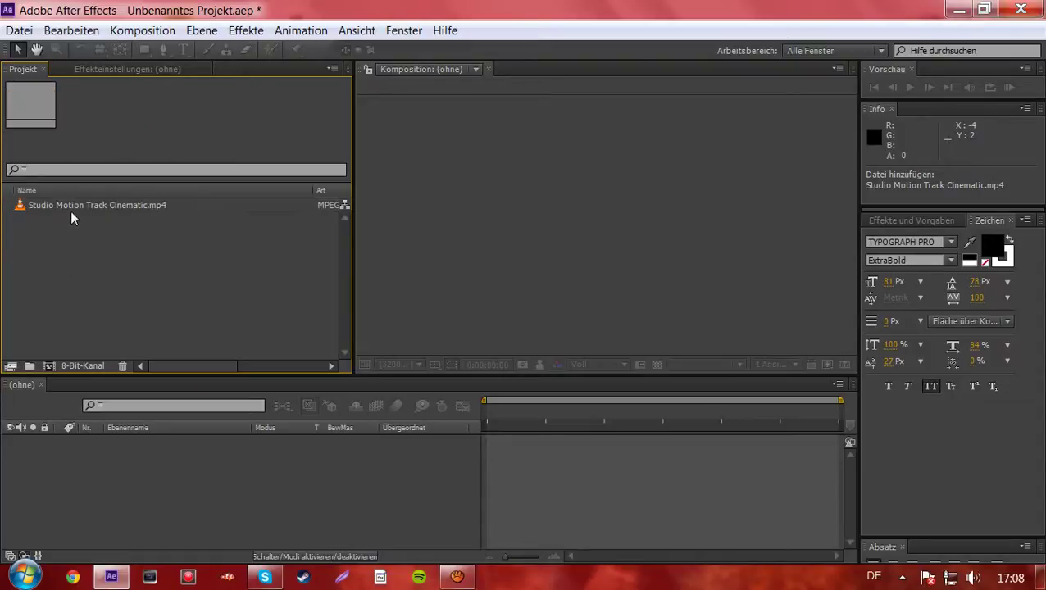
click(72, 207)
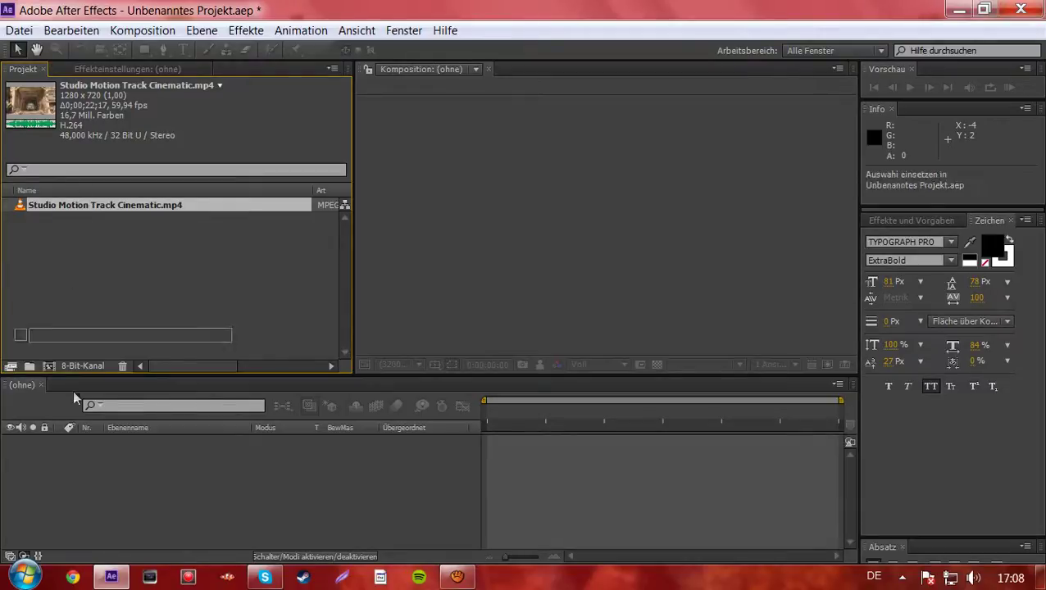
Create a composition from Studio Motion Track Cinematic.mp4 and run Kamera verfolgen on its layer.
drag(75, 205, 67, 447)
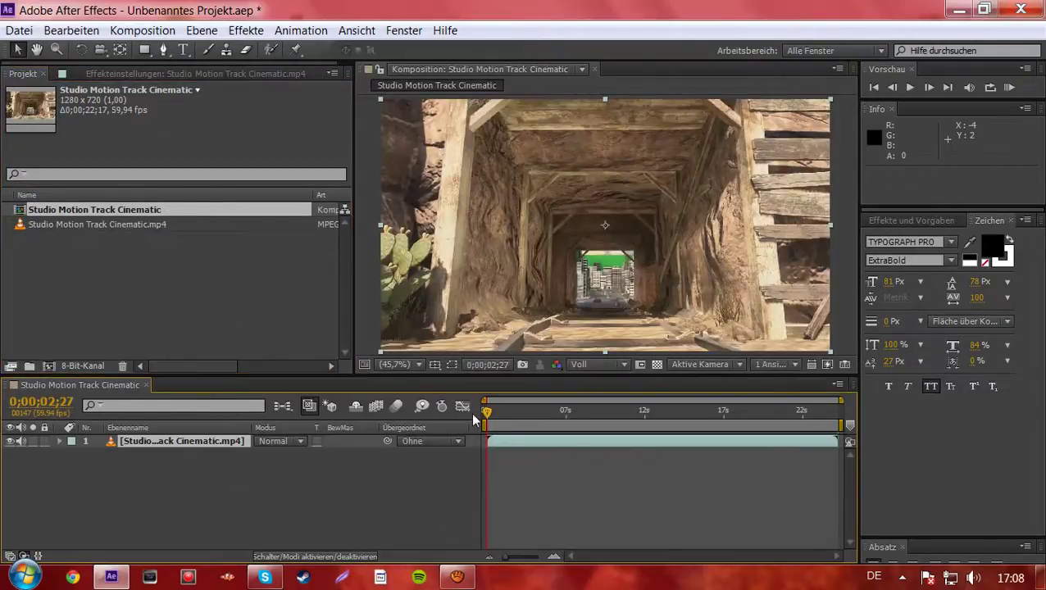
mouse_move(489, 419)
mouse_down()
mouse_move(630, 404)
mouse_move(410, 364)
mouse_up()
right_click(183, 443)
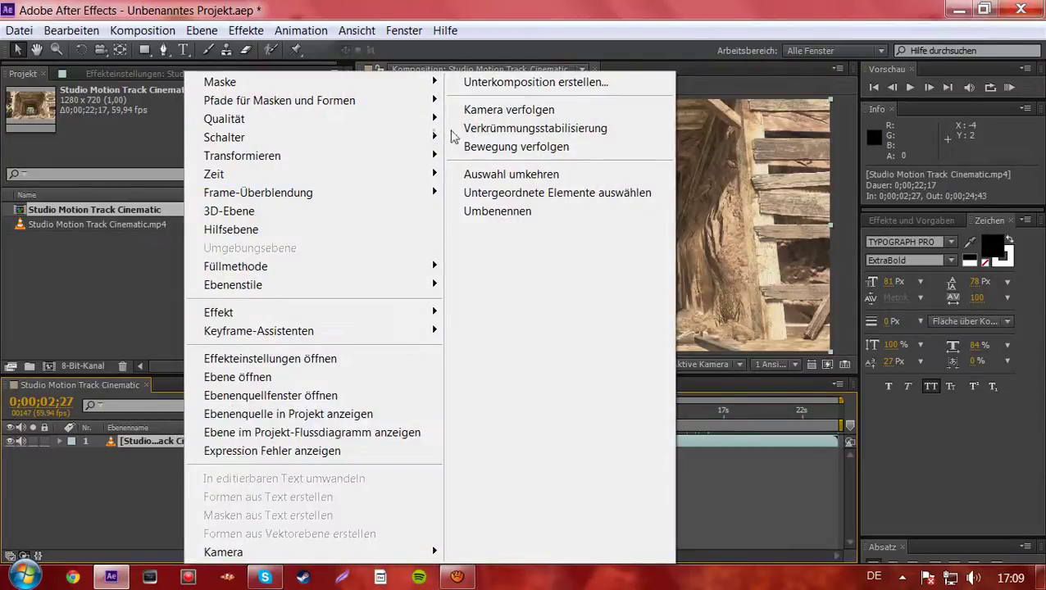
click(513, 109)
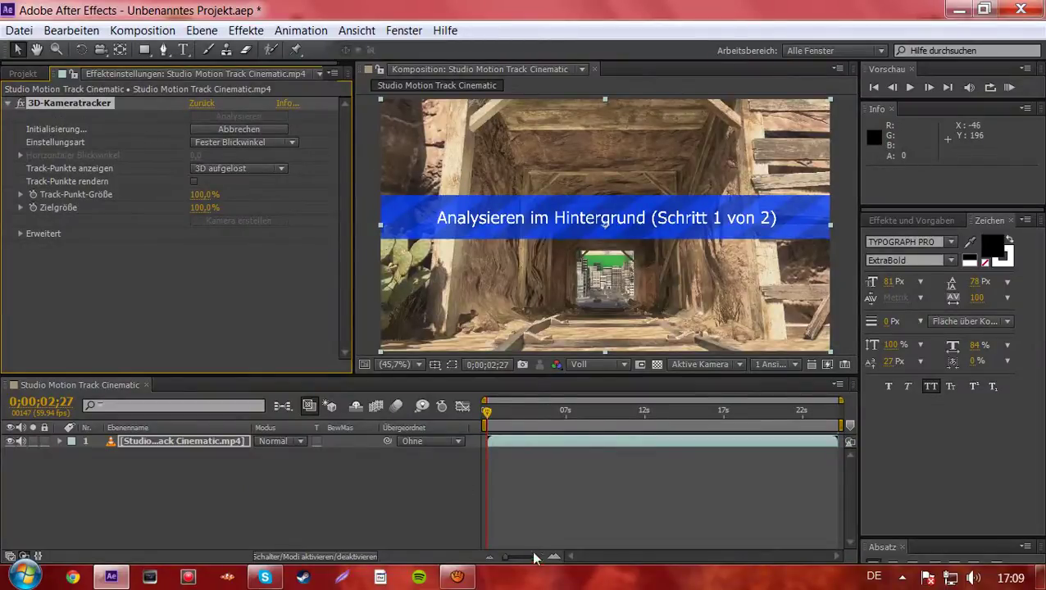
click(456, 578)
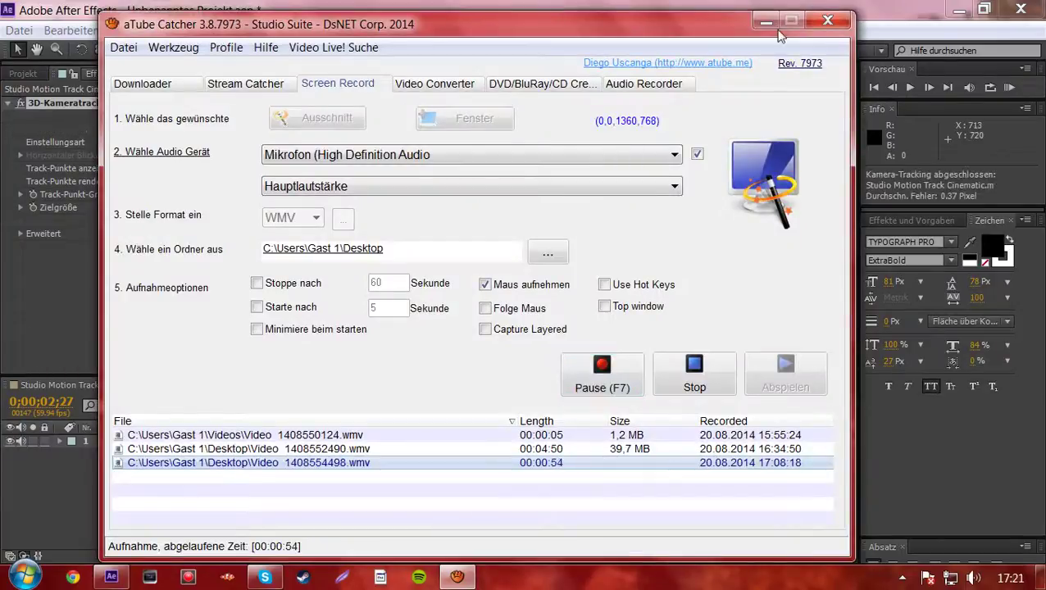
click(766, 20)
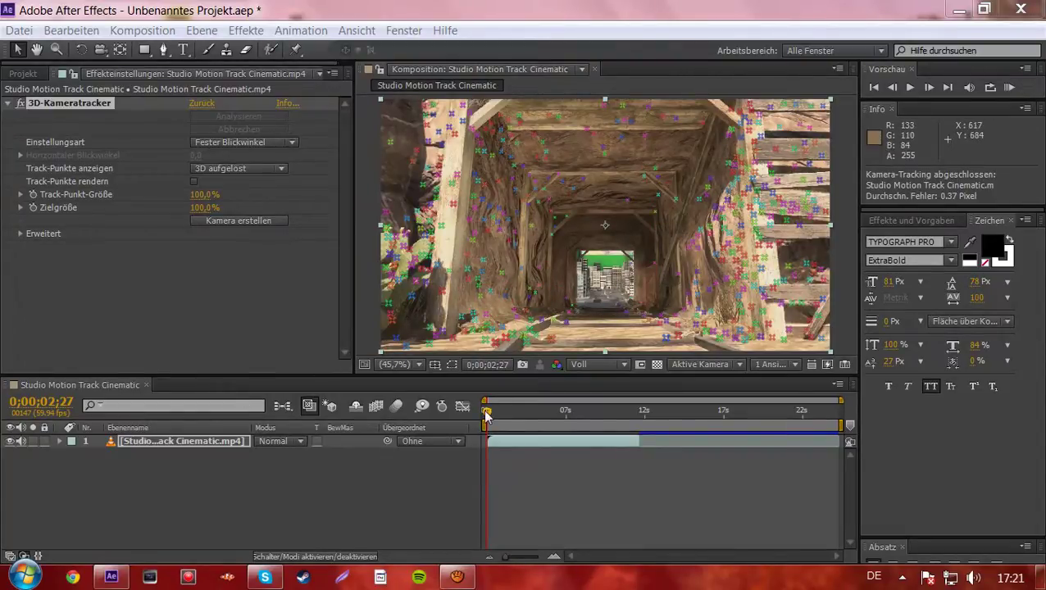
Step through frames to 0;00;10;12, the last frame before camera tracking fails, and select the layer.
drag(486, 412, 607, 414)
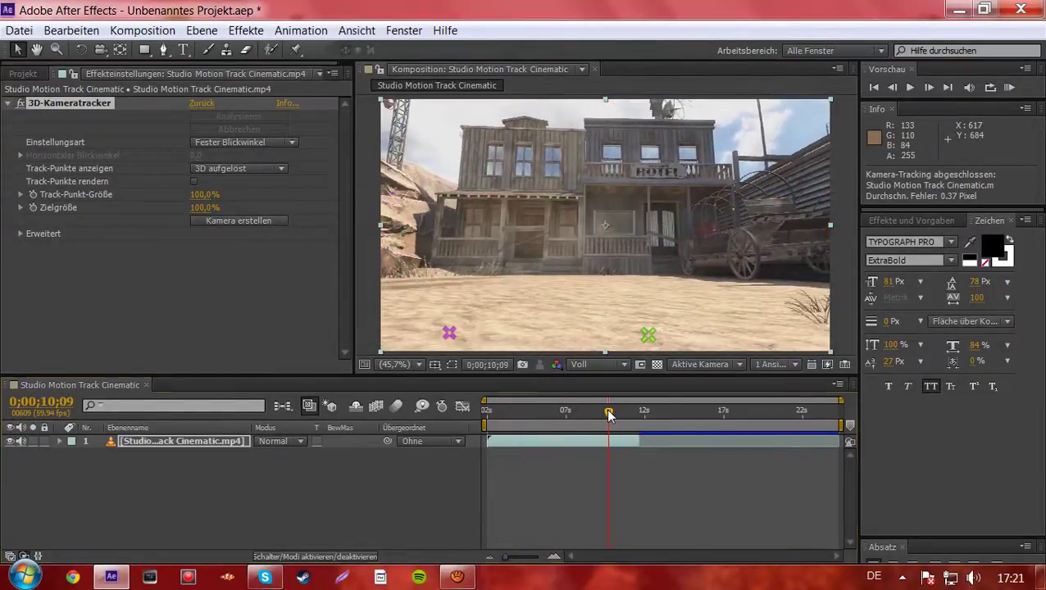
click(928, 86)
click(928, 86)
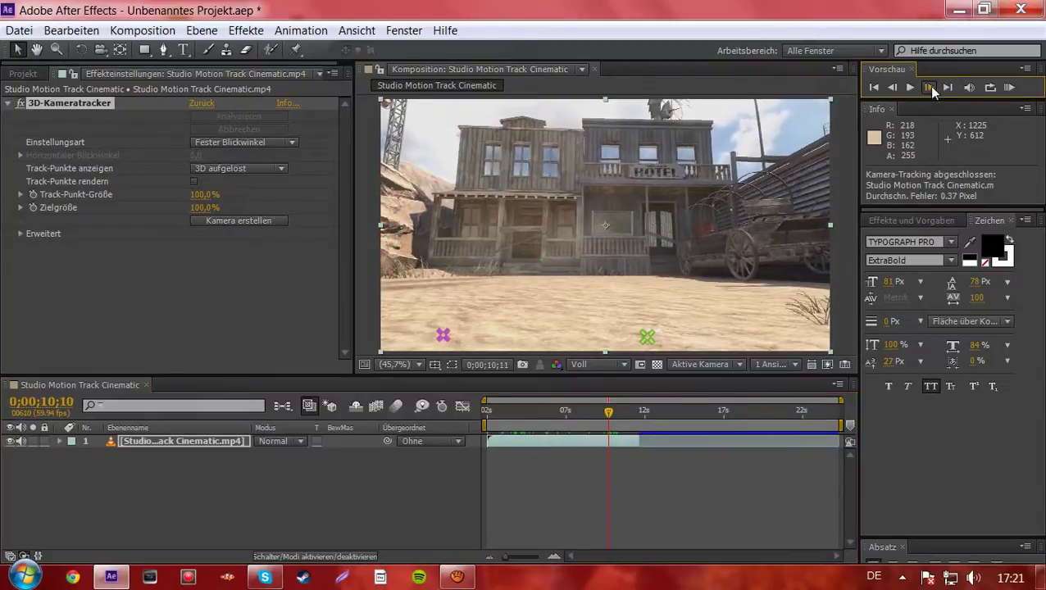
click(928, 86)
click(929, 86)
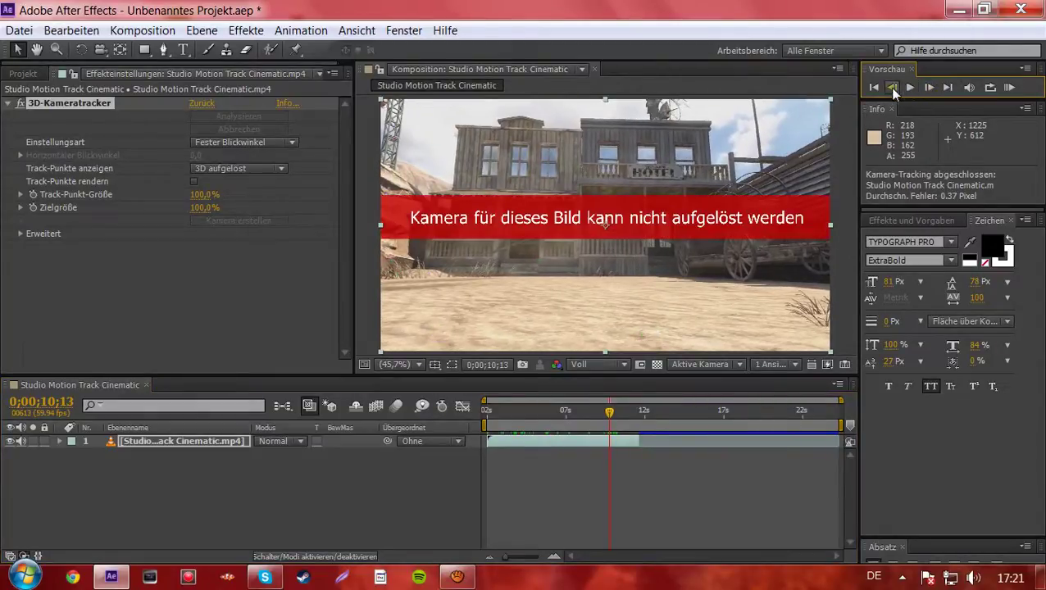
click(893, 87)
click(607, 443)
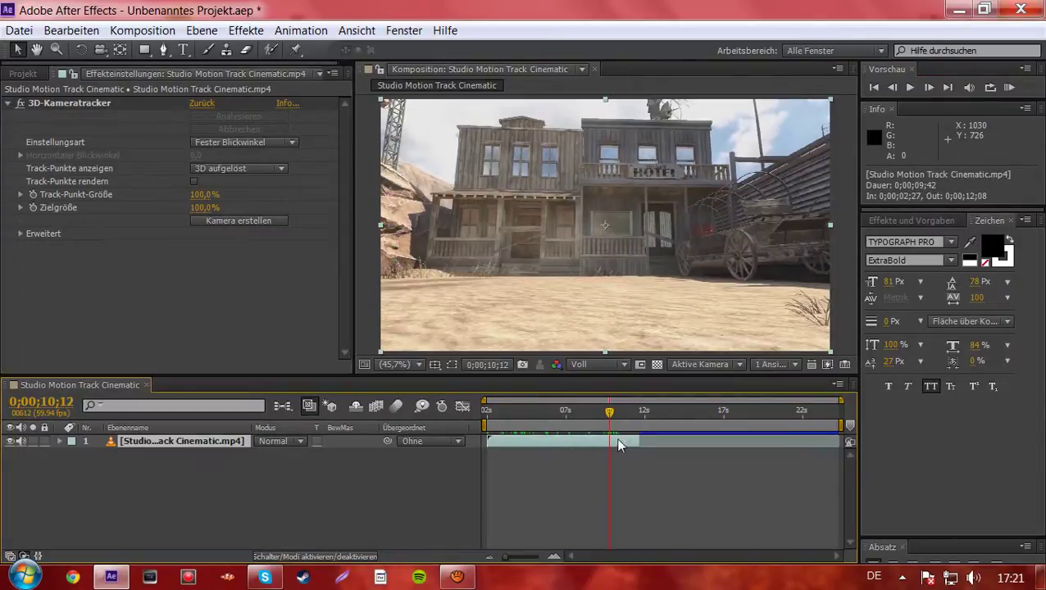
Split the footage layer at 0;00;10;12 and delete the part after tracking fails.
key(ctrl+d)
click(616, 441)
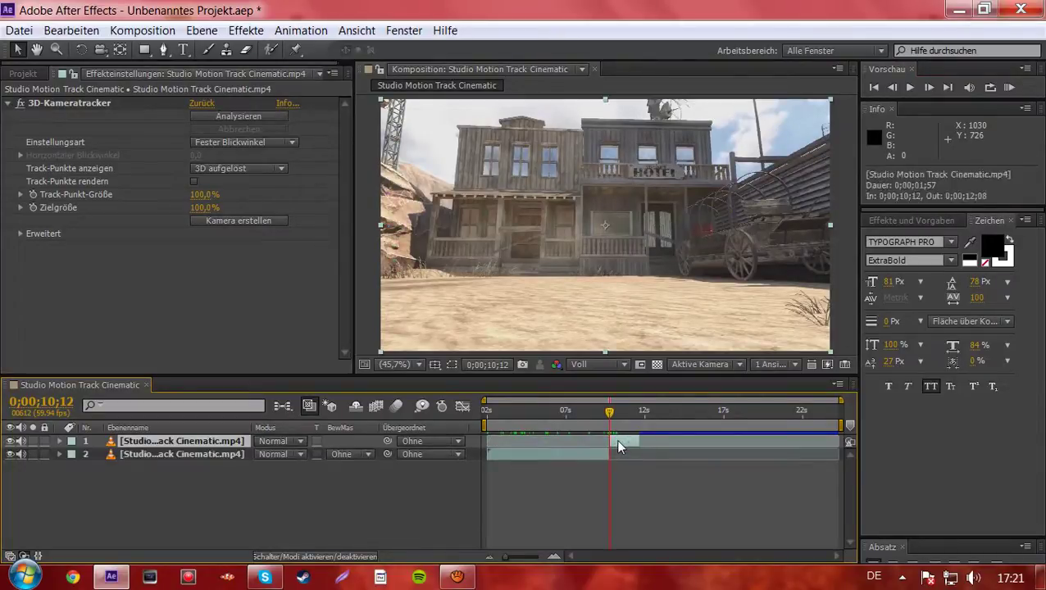
key(Delete)
Duplicate the remaining tunnel layer, mute audio on both copies, and select 3D-Kameratracker.
drag(610, 412, 470, 428)
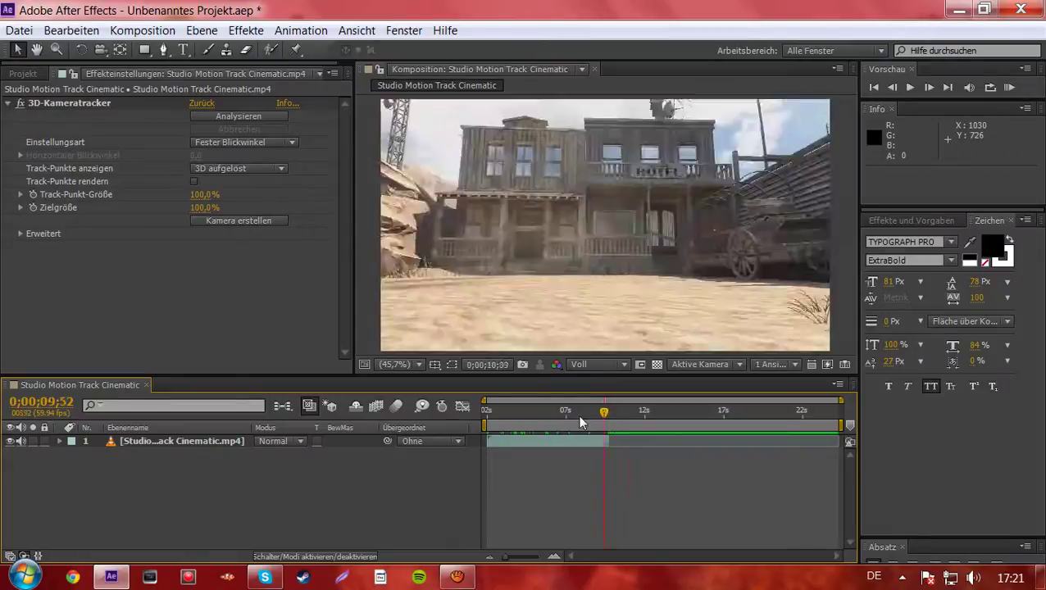
click(506, 441)
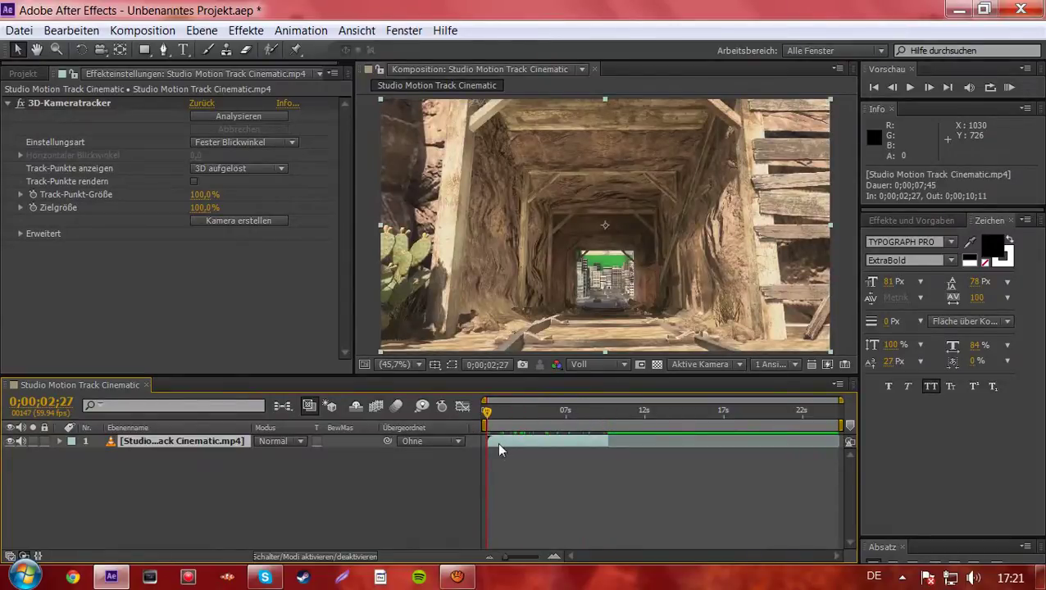
key(ctrl+v)
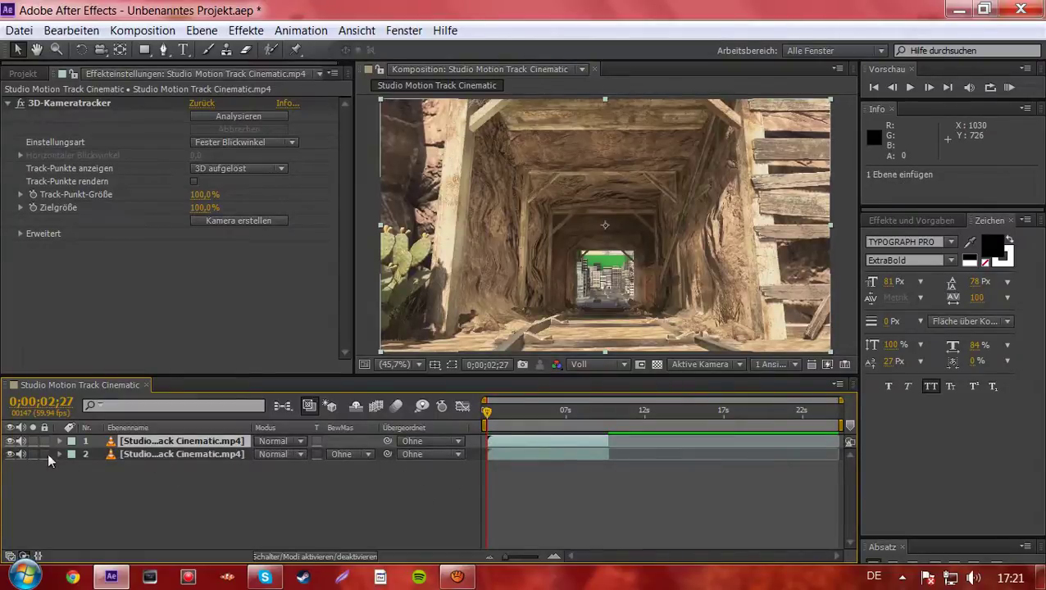
click(21, 441)
click(21, 454)
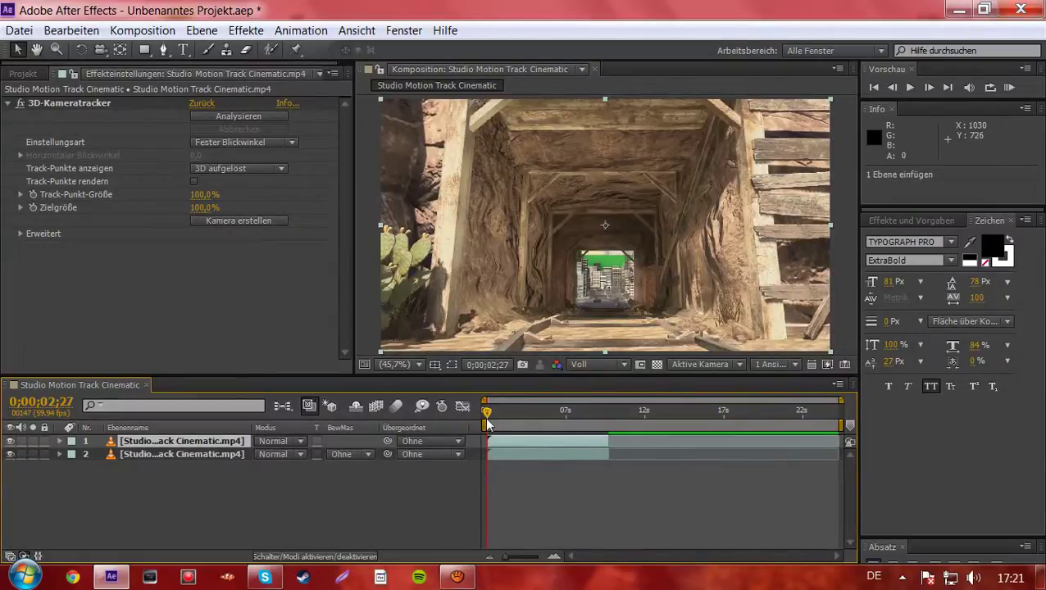
click(122, 117)
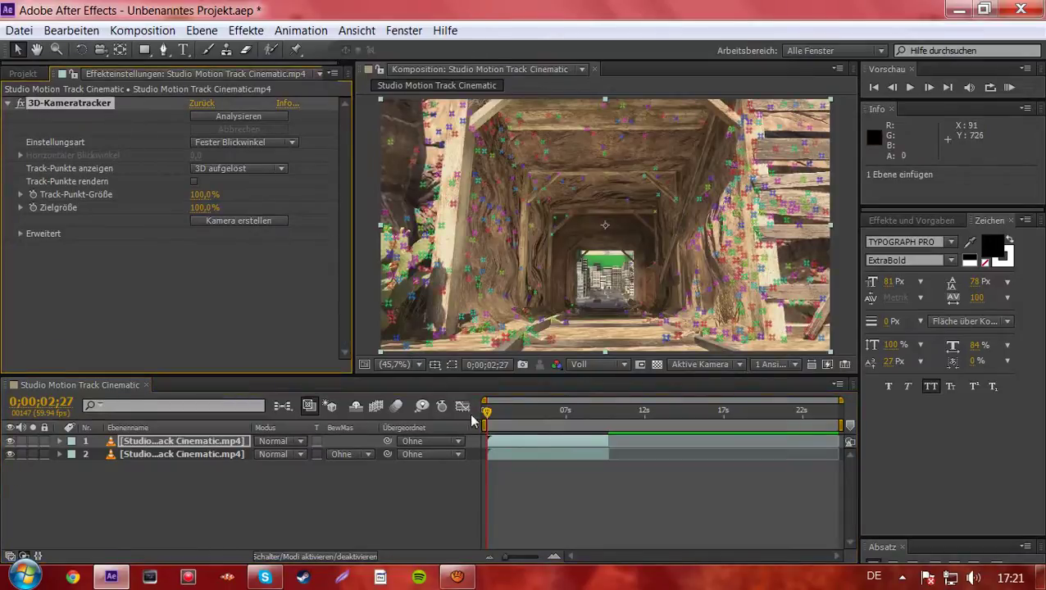
Check later tracking, then return the time indicator to 0;00;02;27 where track points cover the walls.
mouse_move(489, 420)
mouse_down()
mouse_move(617, 420)
mouse_move(595, 415)
mouse_up()
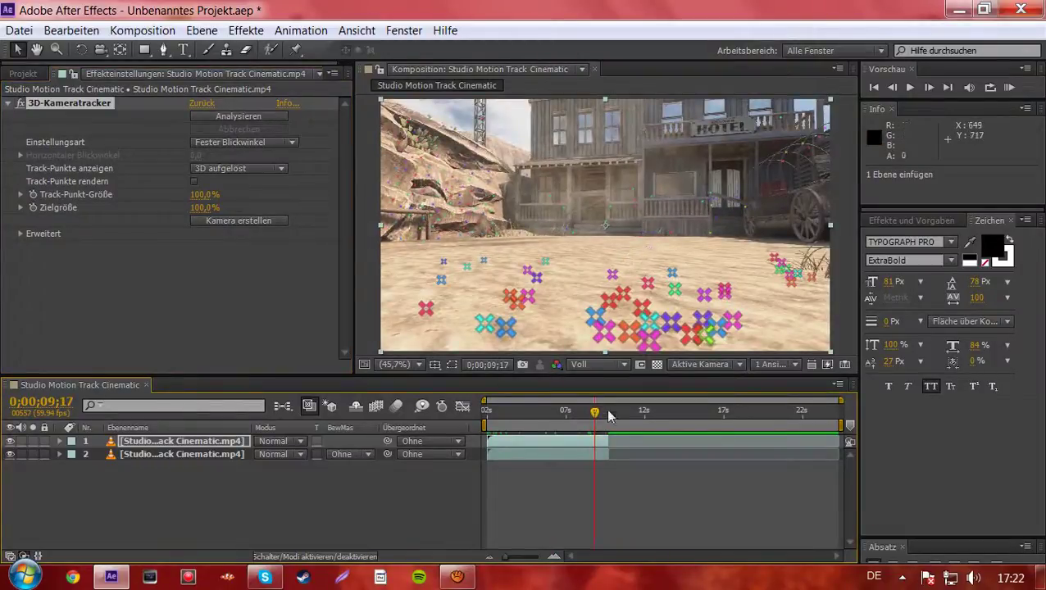
drag(598, 420, 487, 414)
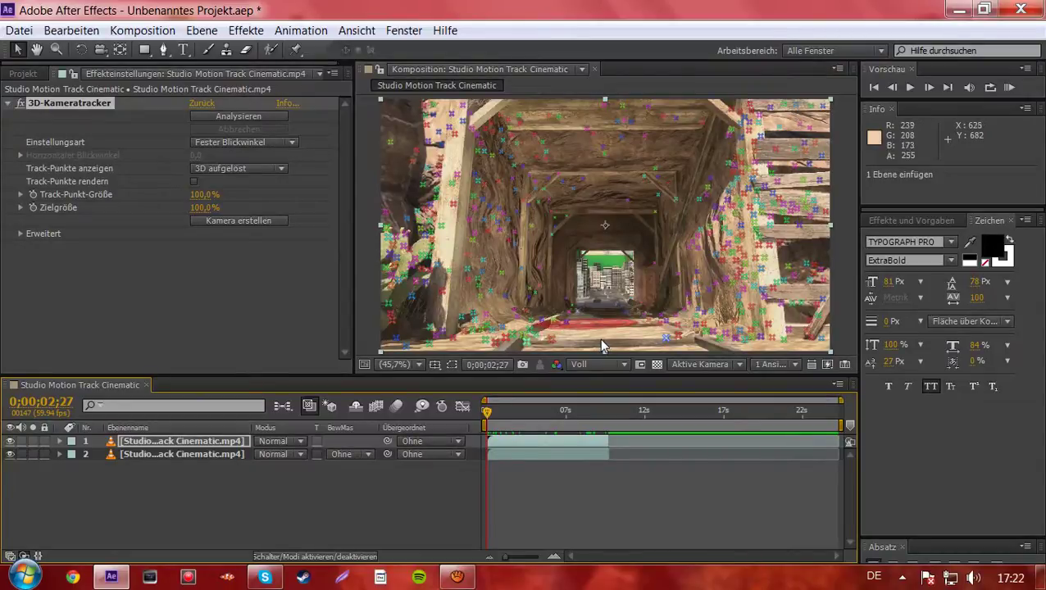
Create a tracked null and 3D-Tracker-Kamera from the track points, then delete the null layer.
right_click(601, 337)
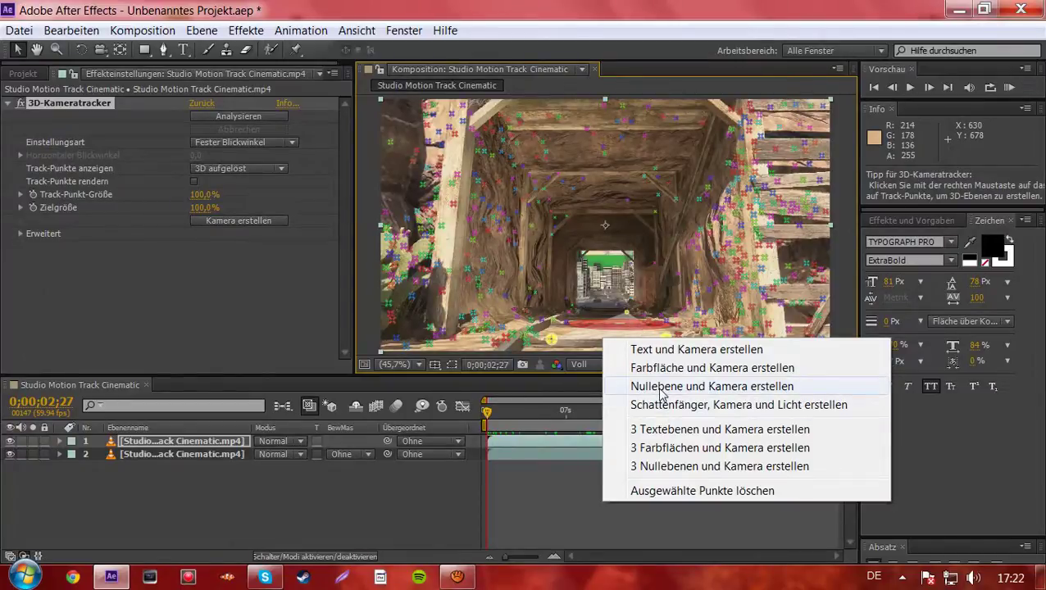
click(661, 387)
click(175, 443)
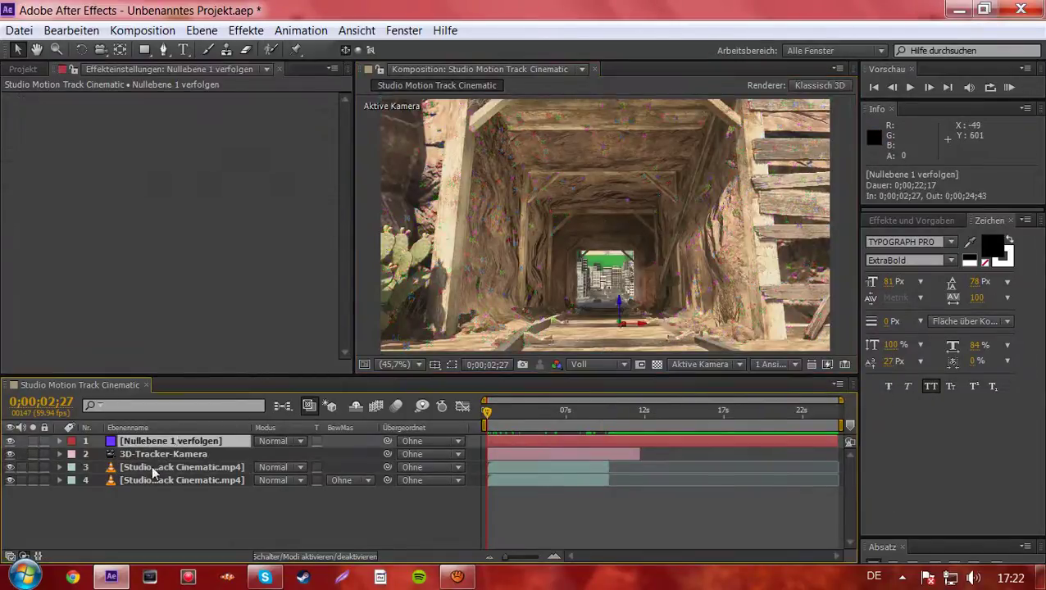
key(Delete)
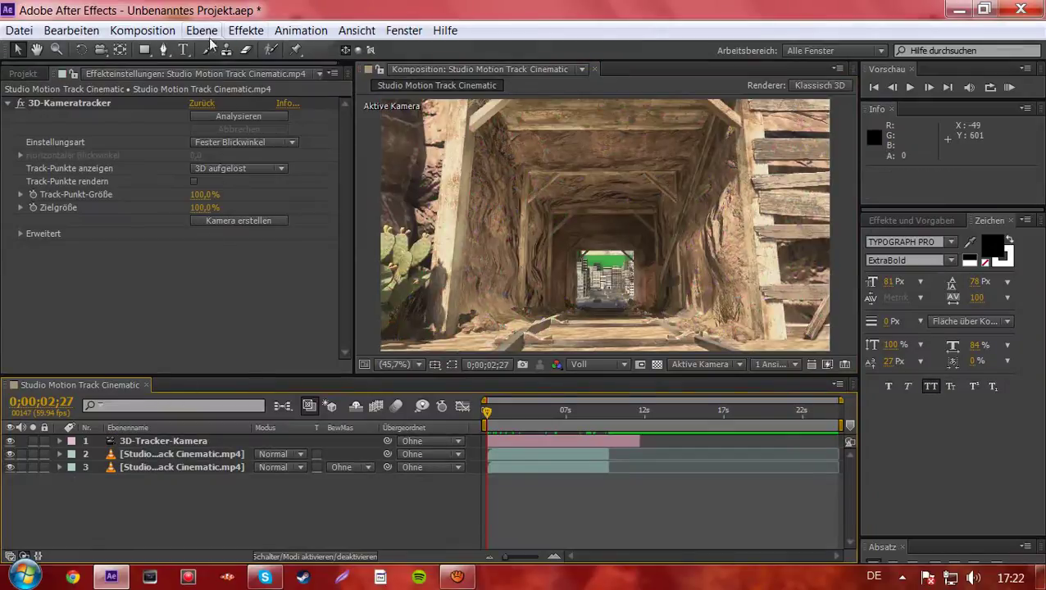
click(184, 50)
Add a TUTORIAL text layer in the tunnel, nudge it lower right, and hide it.
click(630, 337)
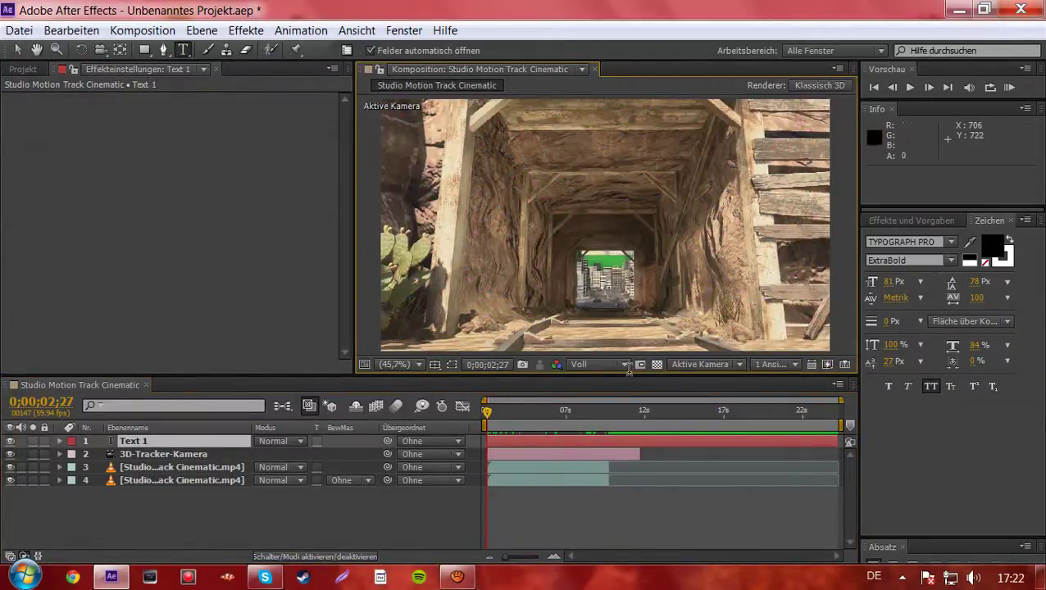
text(TUT)
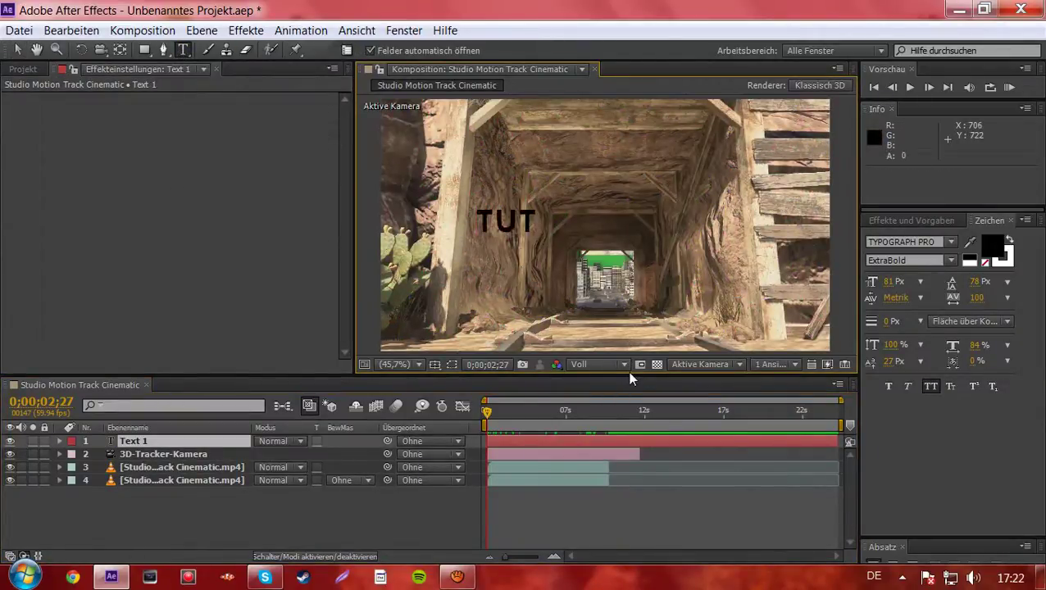
text(ORI)
text(O)
key(BackSpace)
key(BackSpace)
key(BackSpace)
text(ORIAL)
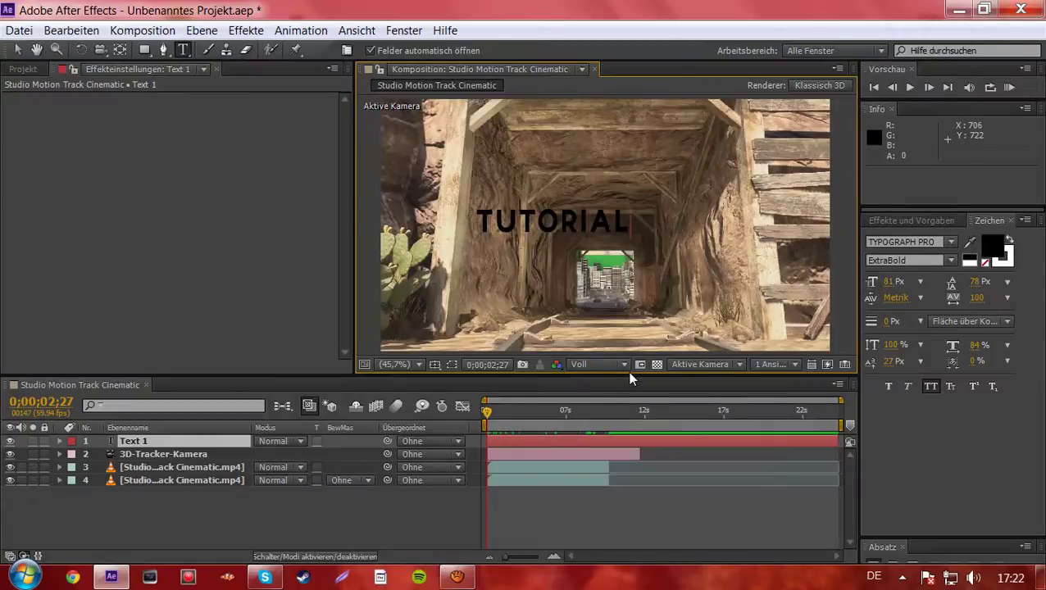
click(239, 510)
click(611, 211)
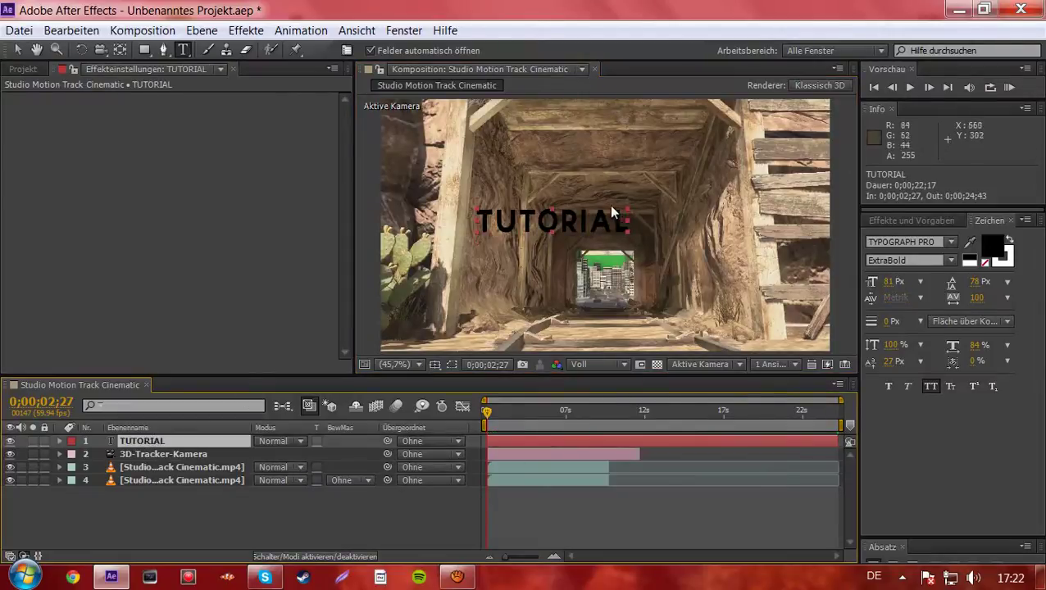
click(17, 49)
drag(596, 239, 629, 256)
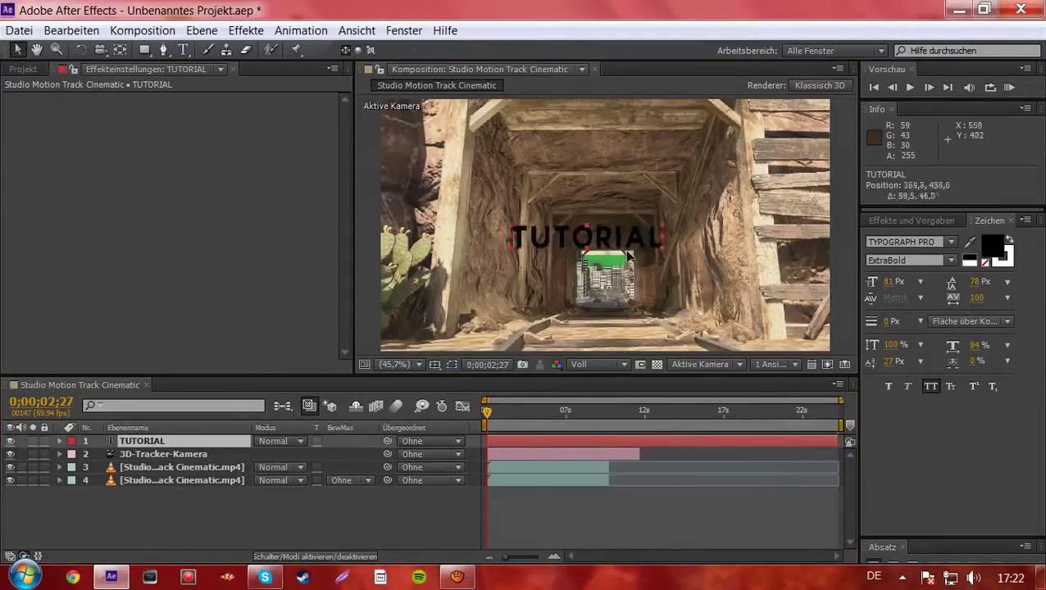
click(126, 502)
click(10, 441)
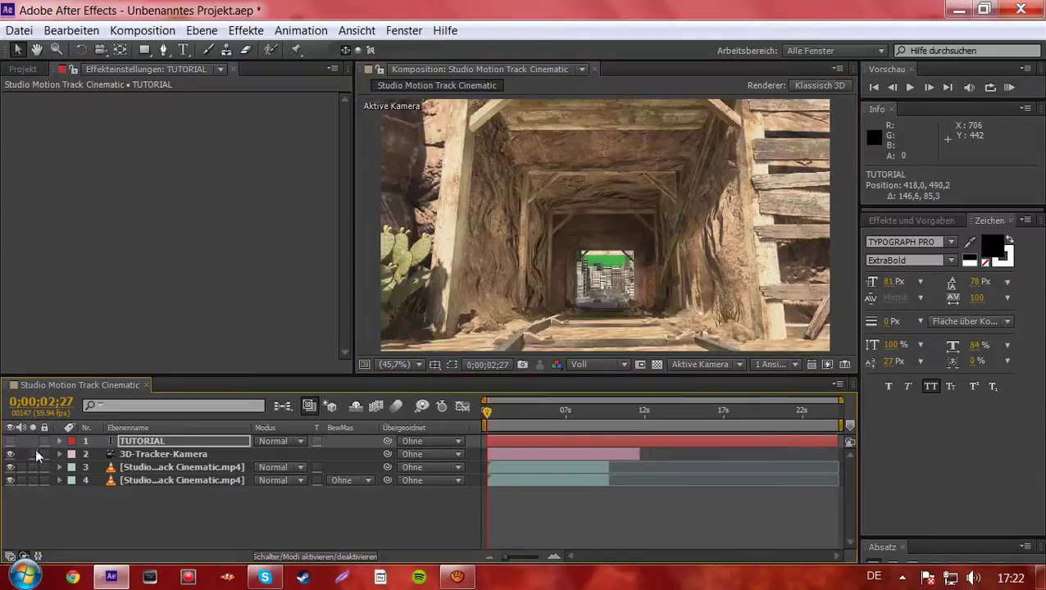
Open the new solid settings via Ebene > Neu > Farbfläche.
click(205, 30)
mouse_move(211, 50)
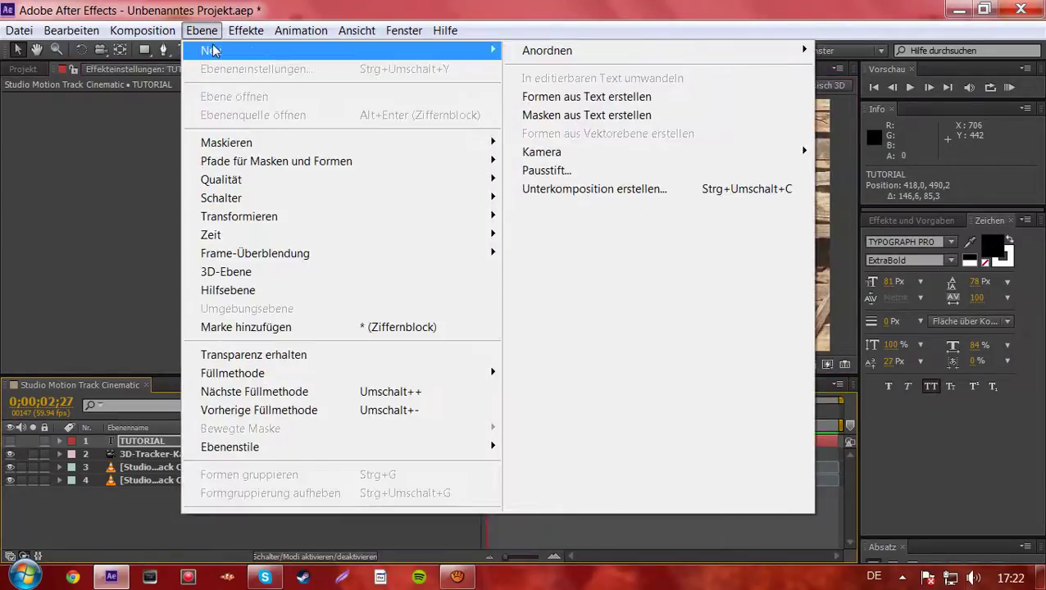
click(628, 69)
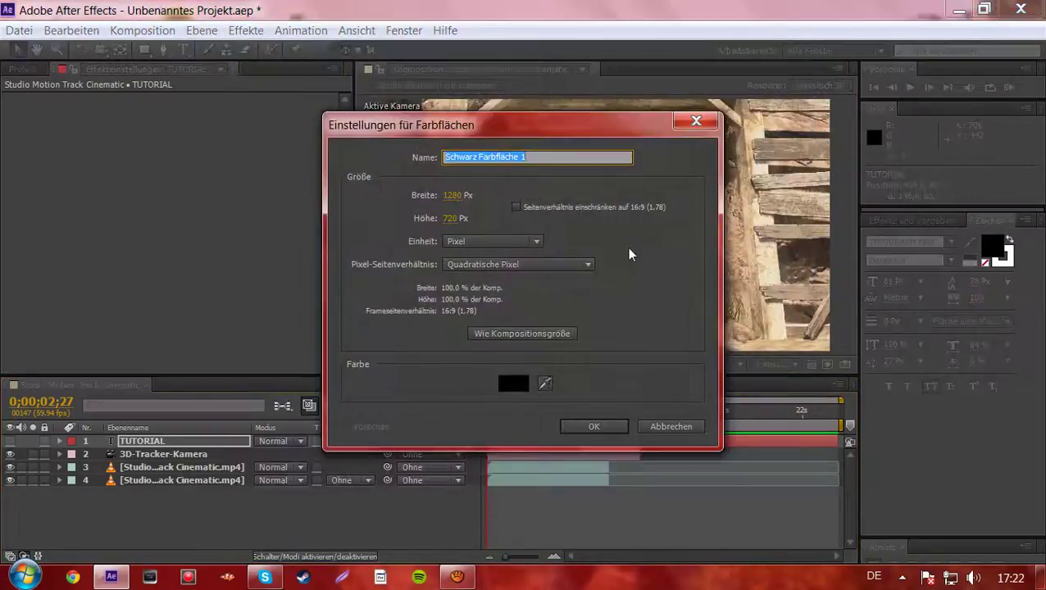
Create the black solid and apply the Video Copilot Element effect to it.
click(588, 428)
click(249, 31)
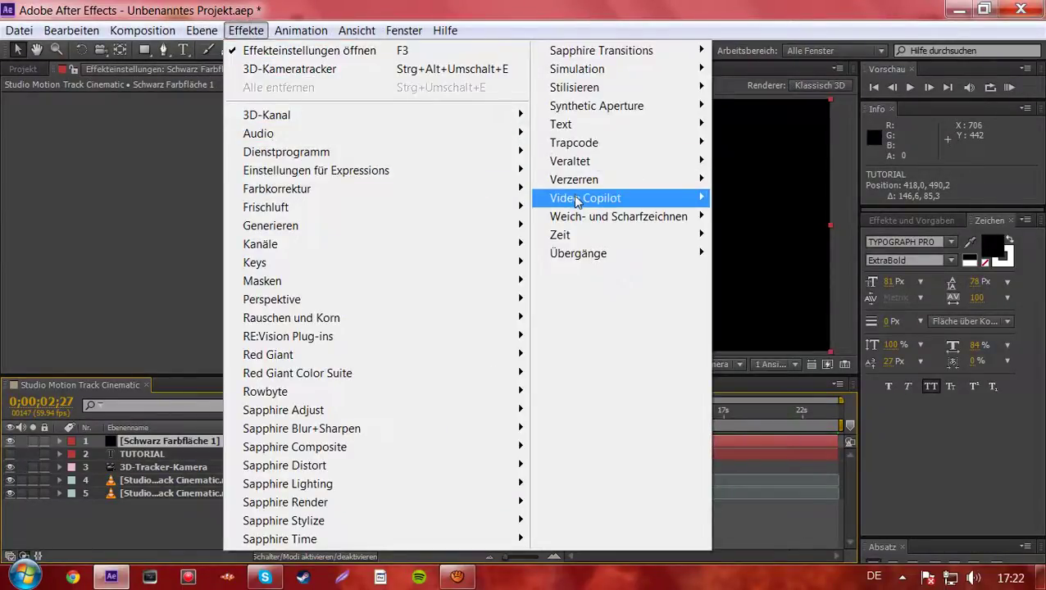
mouse_move(576, 202)
click(747, 200)
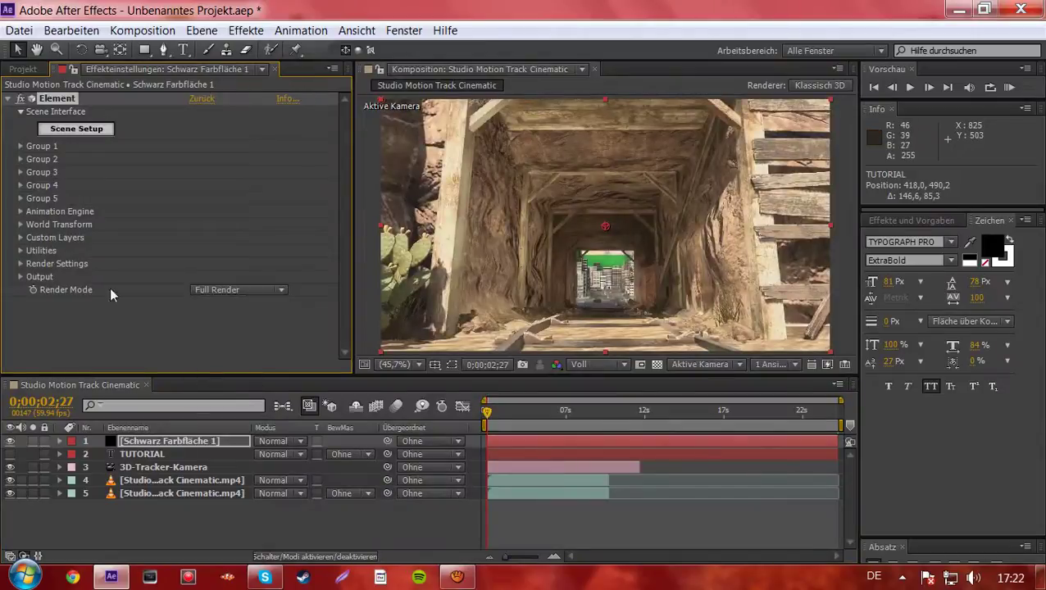
In Element's Custom Layers, set Path Layer 1 to TUTORIAL and Texture Map Layer 1 to the tunnel clip.
click(27, 239)
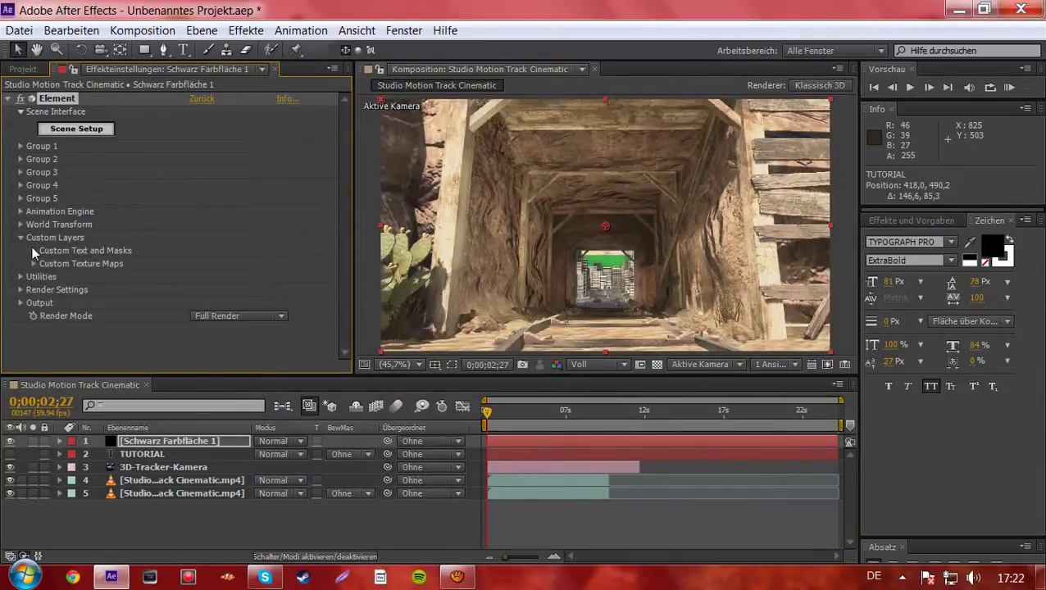
click(33, 251)
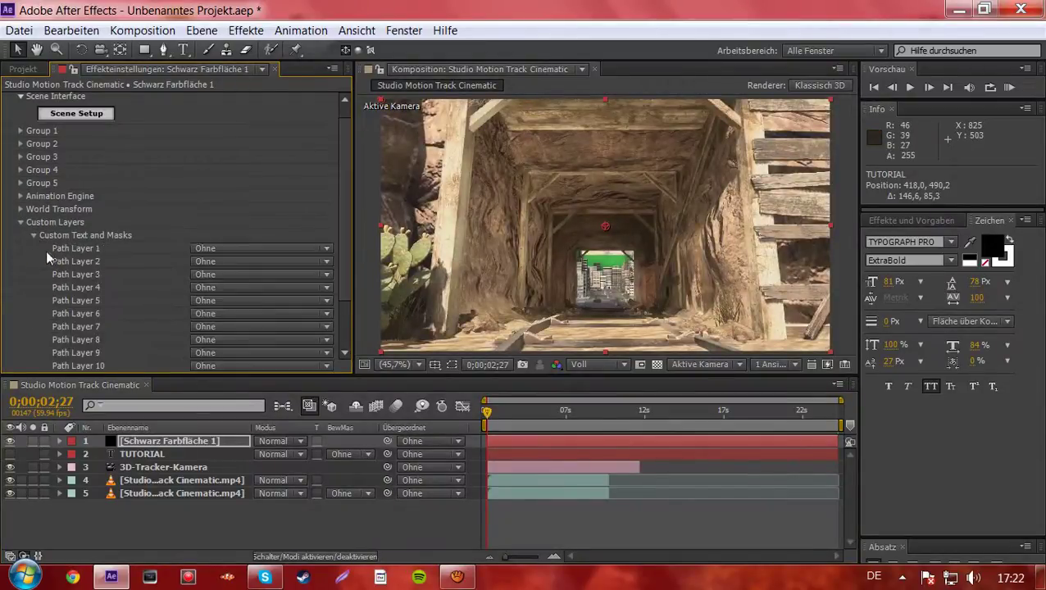
click(243, 248)
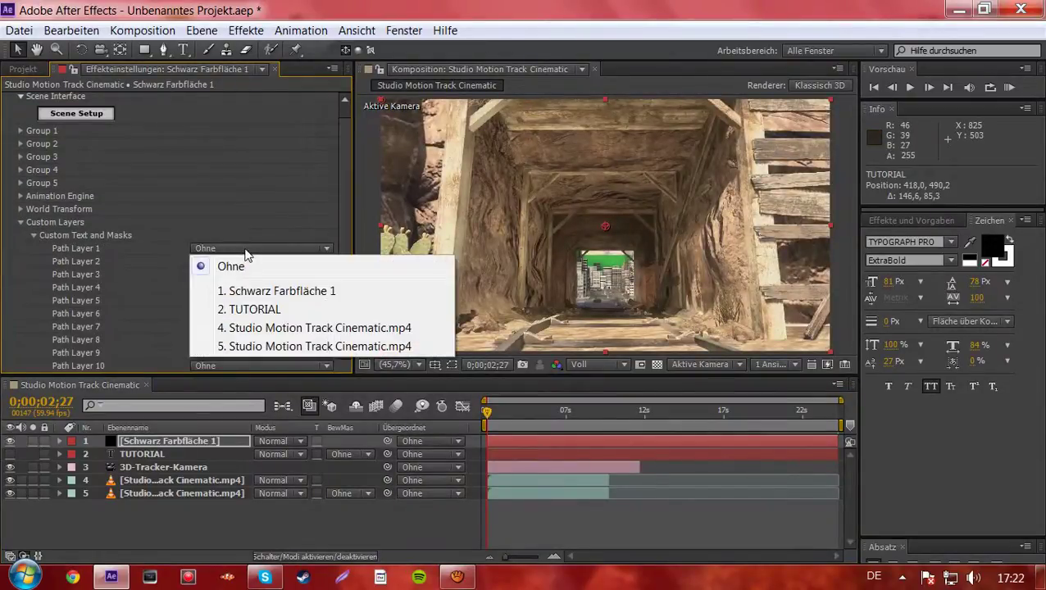
click(273, 310)
click(36, 237)
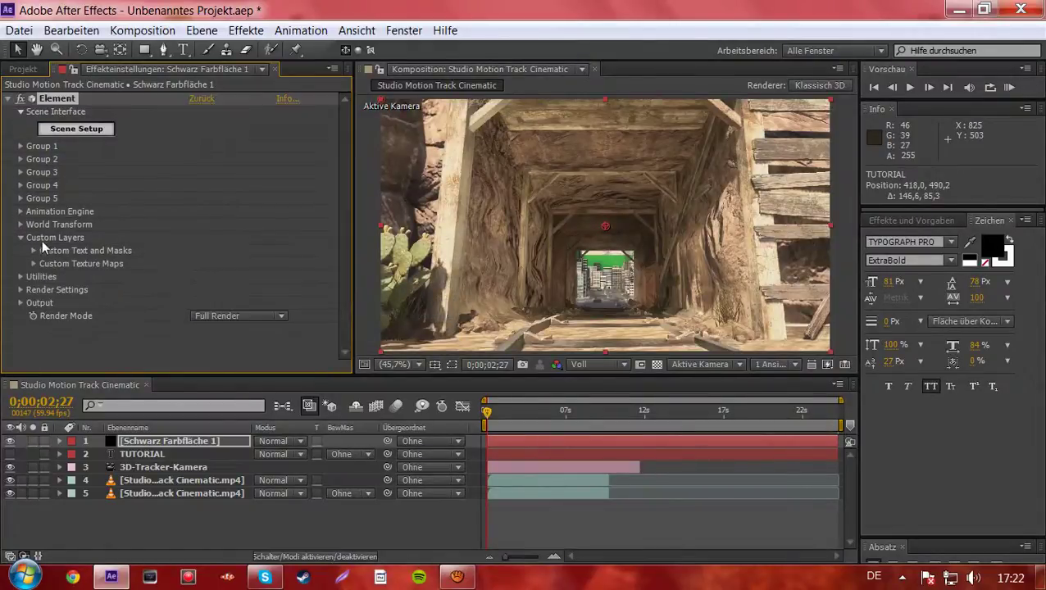
click(34, 262)
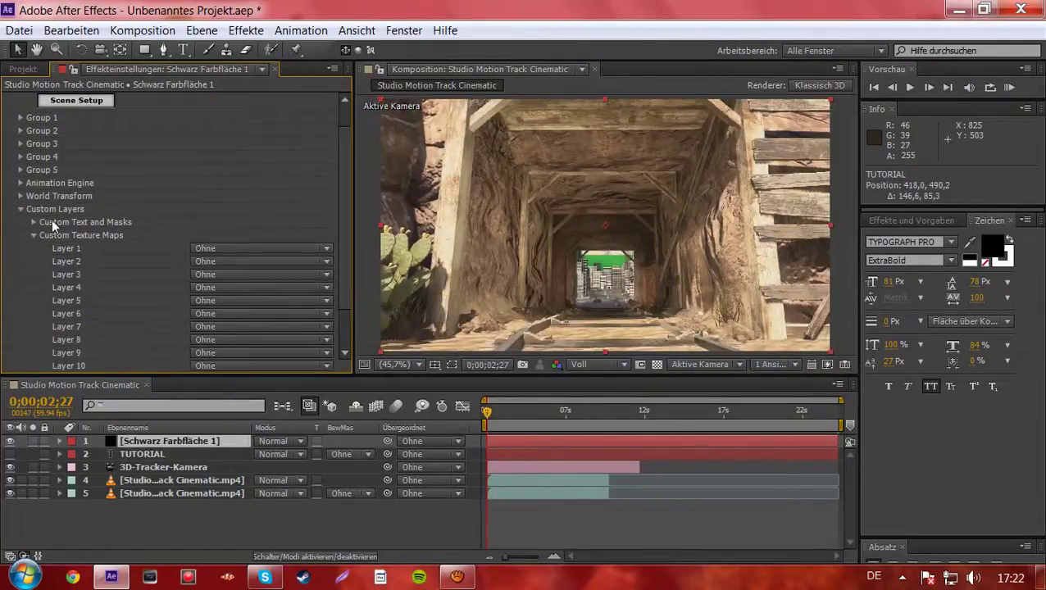
click(203, 256)
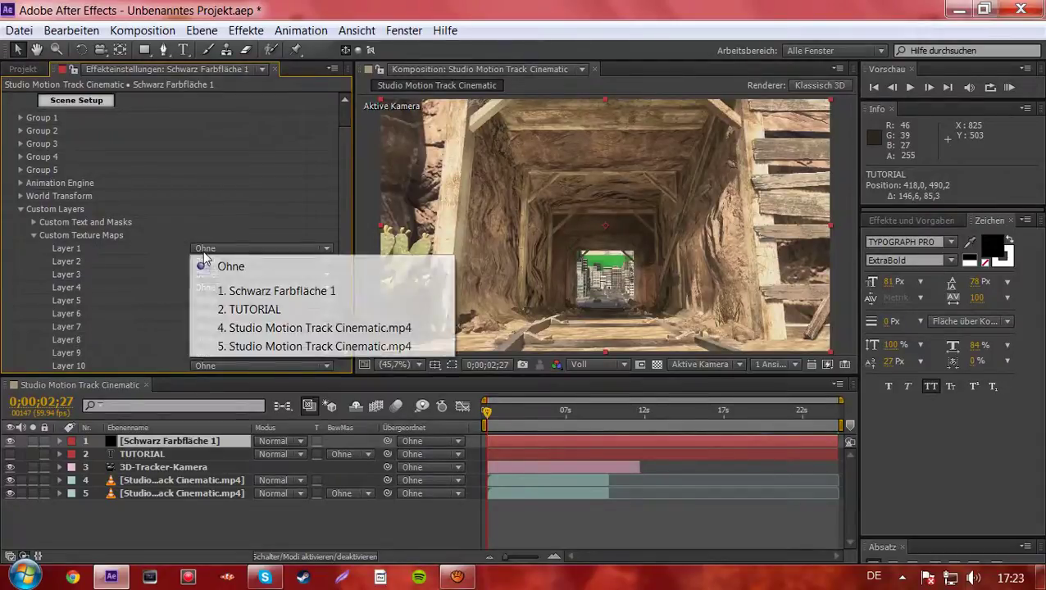
click(240, 347)
click(32, 235)
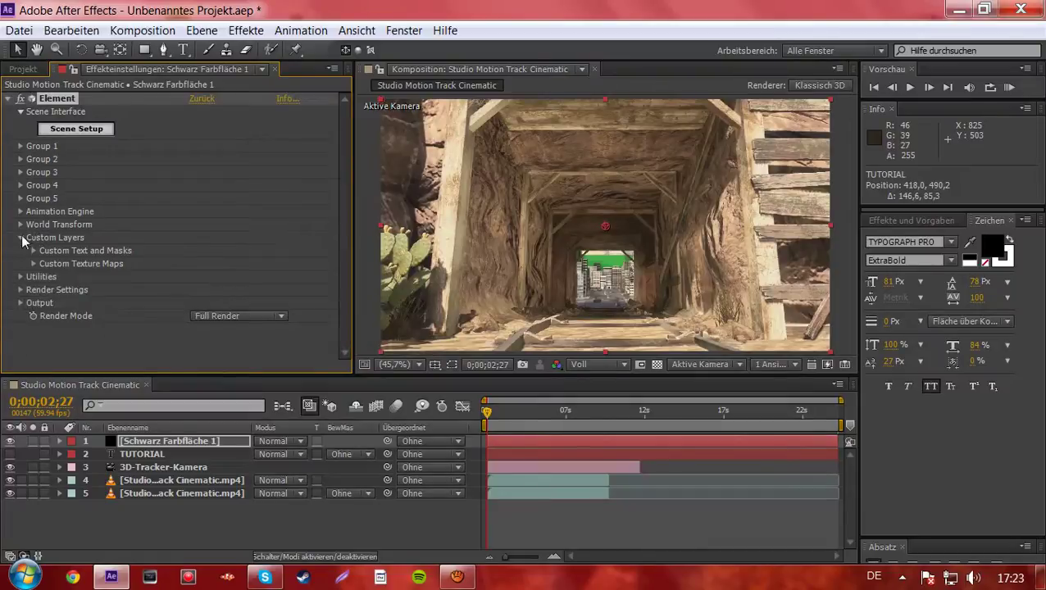
click(23, 238)
In Element's Scene Setup, extrude the TUTORIAL text into 3D and rotate the model.
click(82, 129)
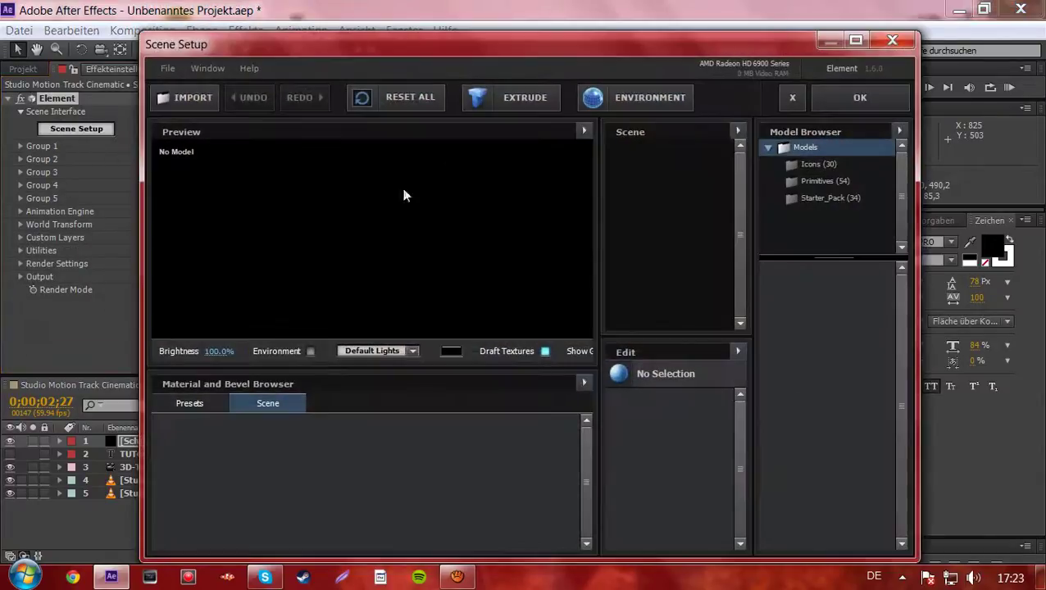
click(497, 105)
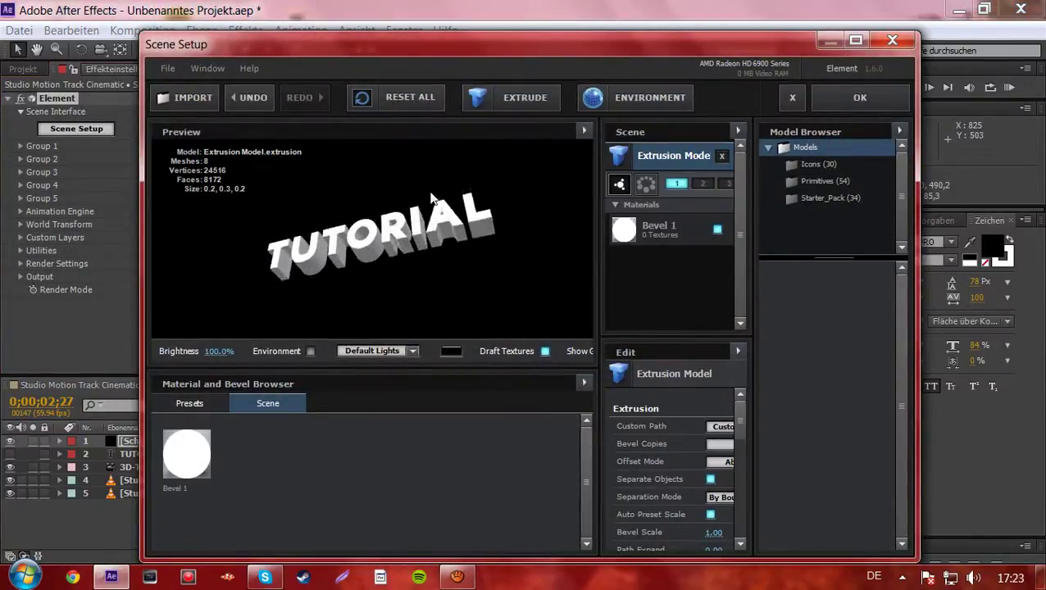
mouse_move(432, 200)
mouse_down()
mouse_move(432, 232)
mouse_move(498, 190)
mouse_up()
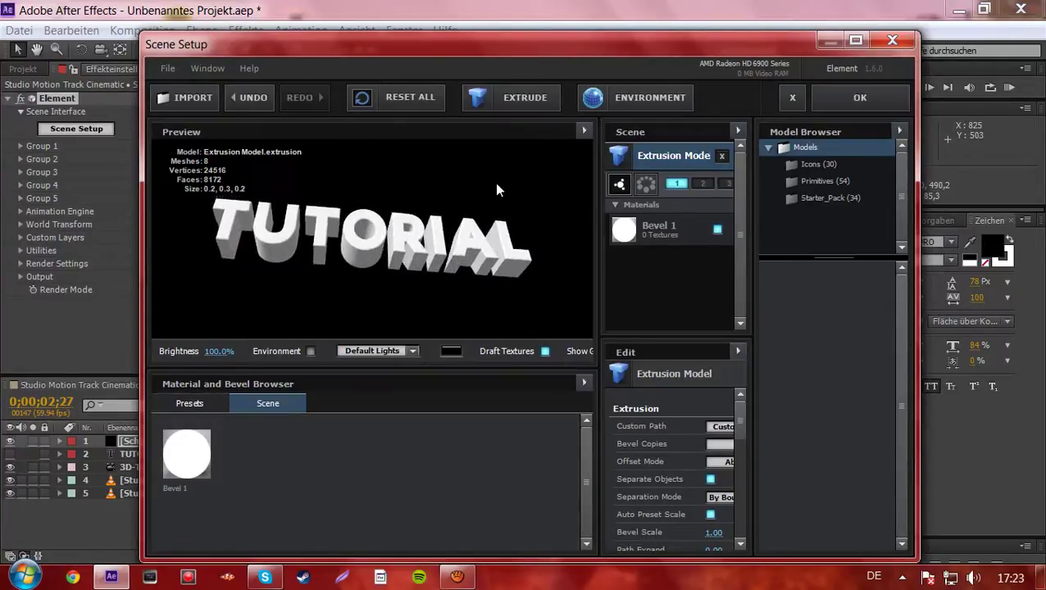
Set the environment to Custom Layer 1 with UV Repeat 1.36, 1.41.
click(611, 97)
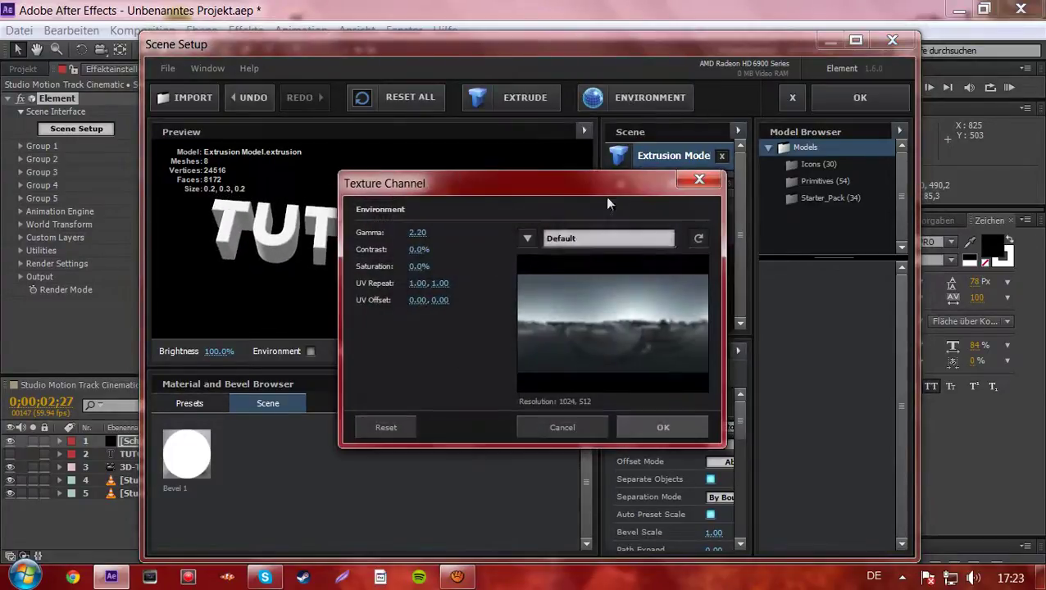
click(539, 242)
click(590, 502)
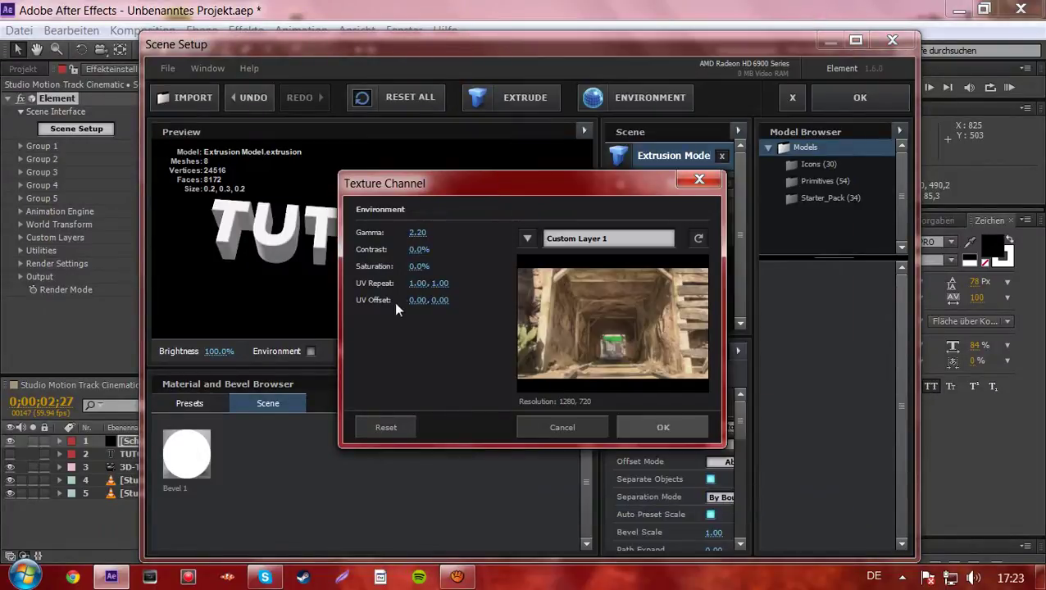
drag(435, 284, 467, 280)
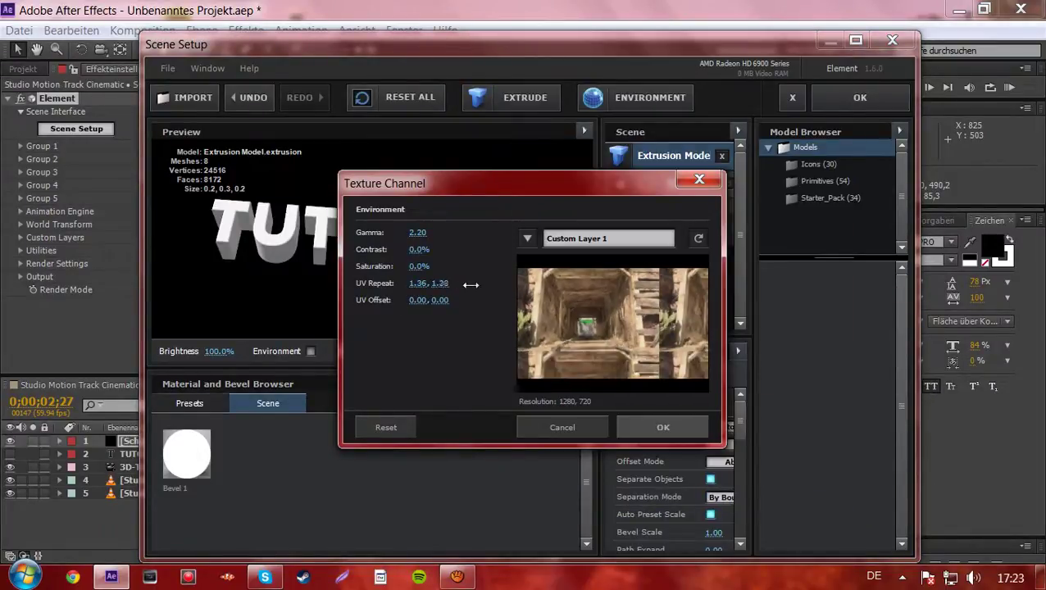
click(648, 428)
click(216, 401)
Apply the 3-layer bevel preset and raise environment UV Repeat to 1.78, 2.54.
click(206, 420)
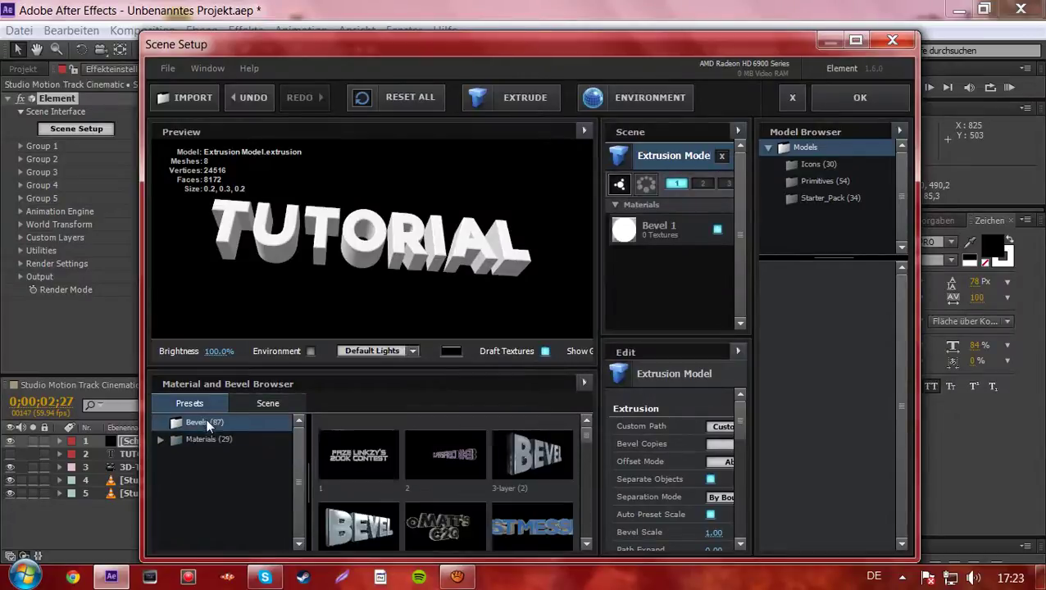
scroll(434, 485, down, 1)
double_click(360, 469)
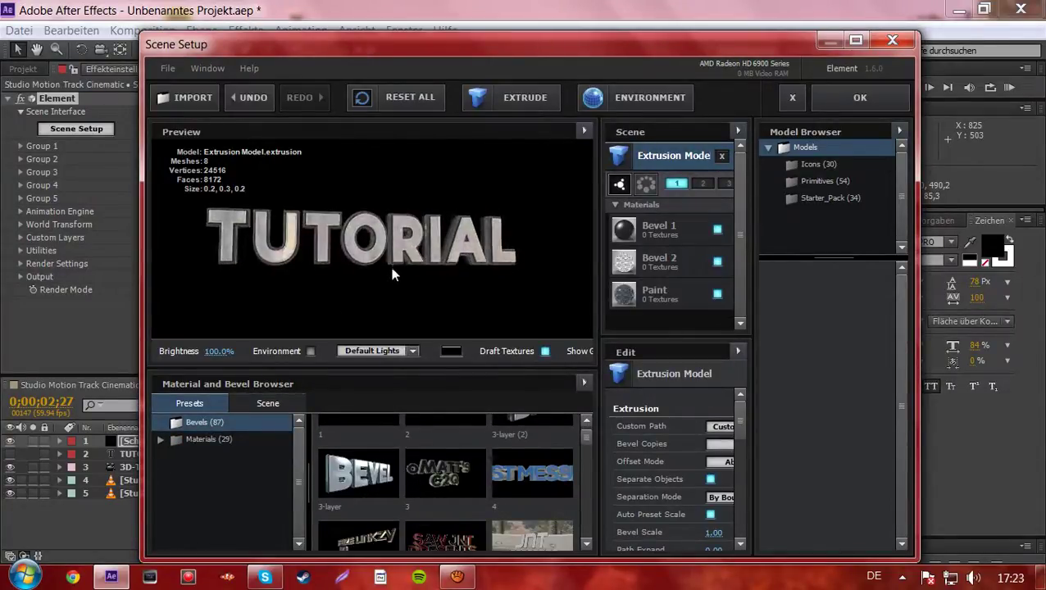
click(635, 105)
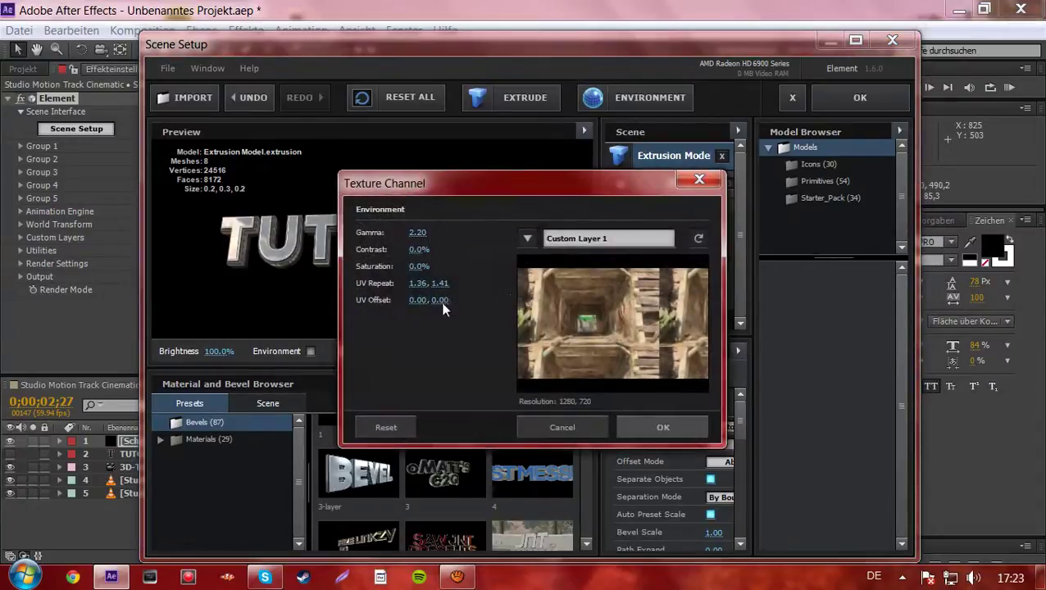
drag(421, 284, 467, 283)
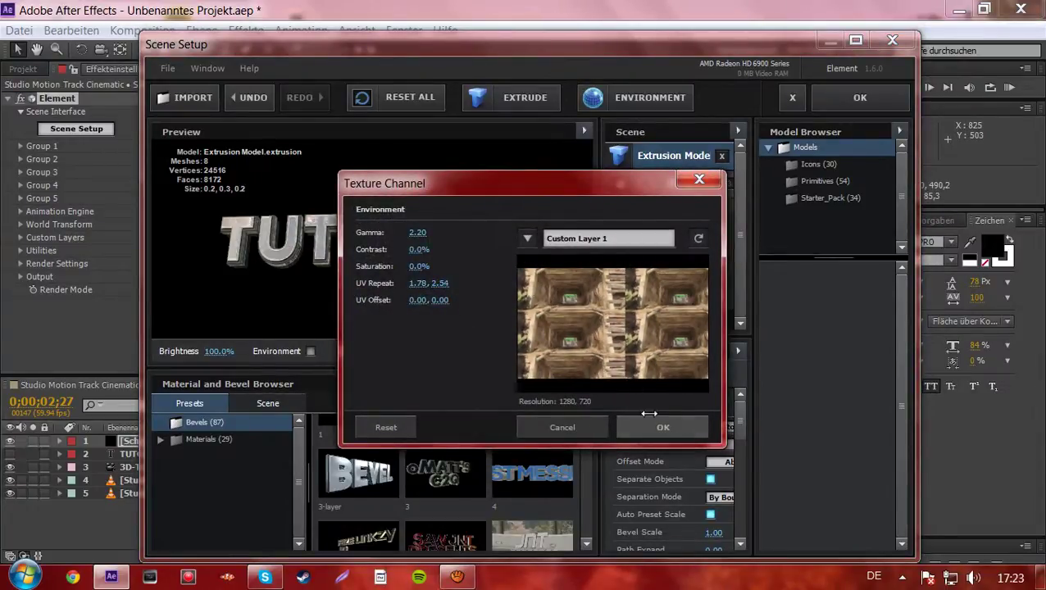
click(617, 423)
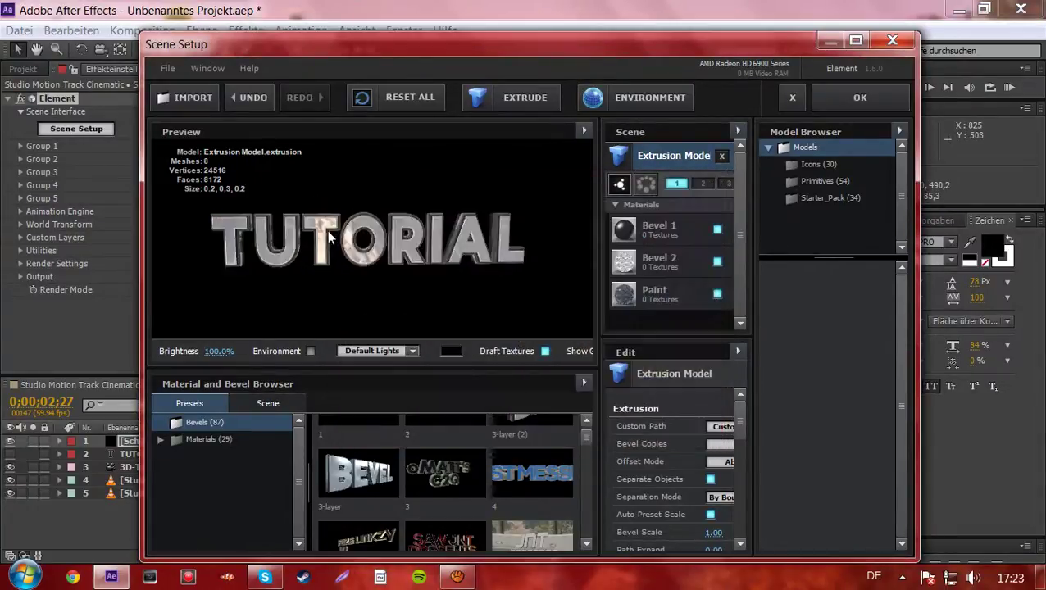
Turn the model to face front, give Bevel 2 the Chrome material, and close Scene Setup.
drag(303, 201, 361, 238)
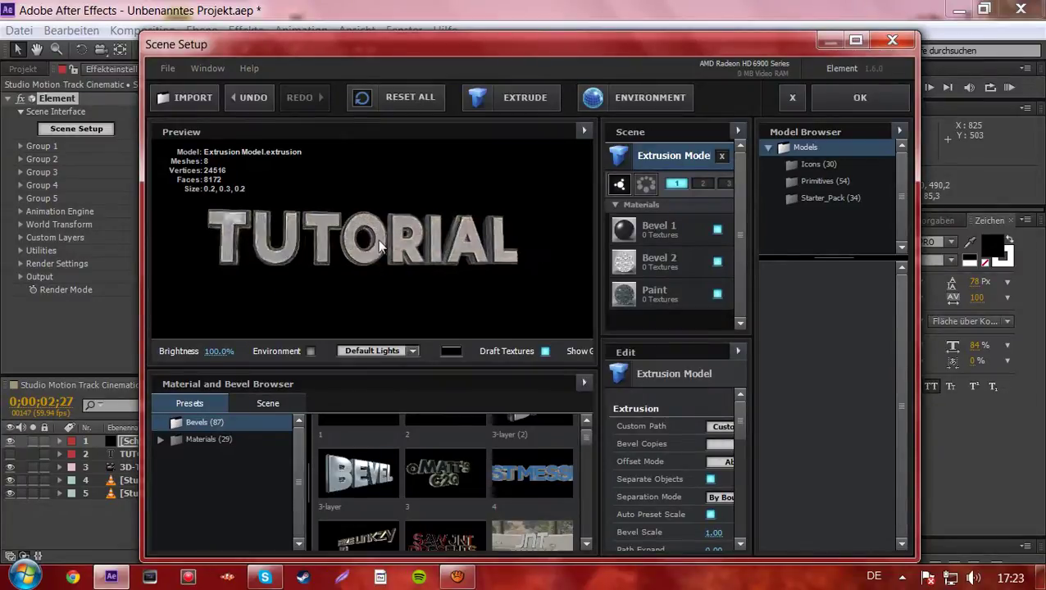
click(656, 260)
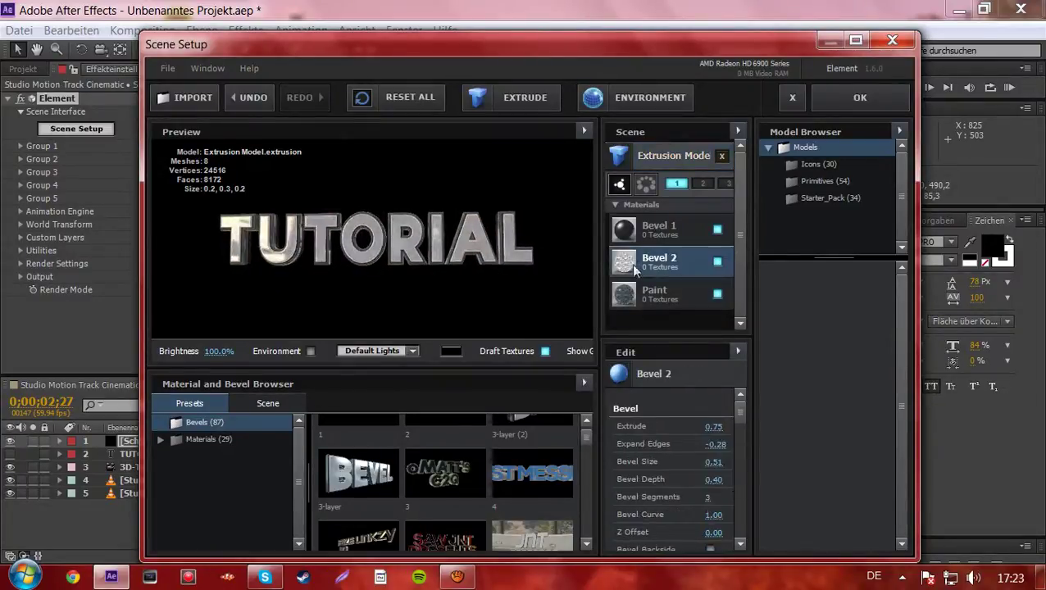
click(267, 404)
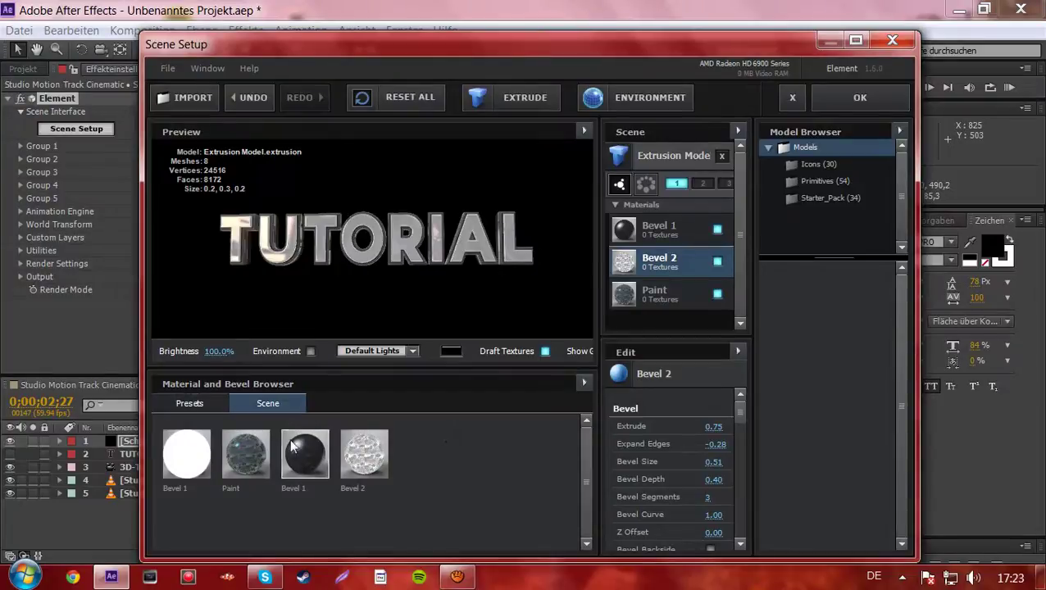
click(219, 409)
click(254, 438)
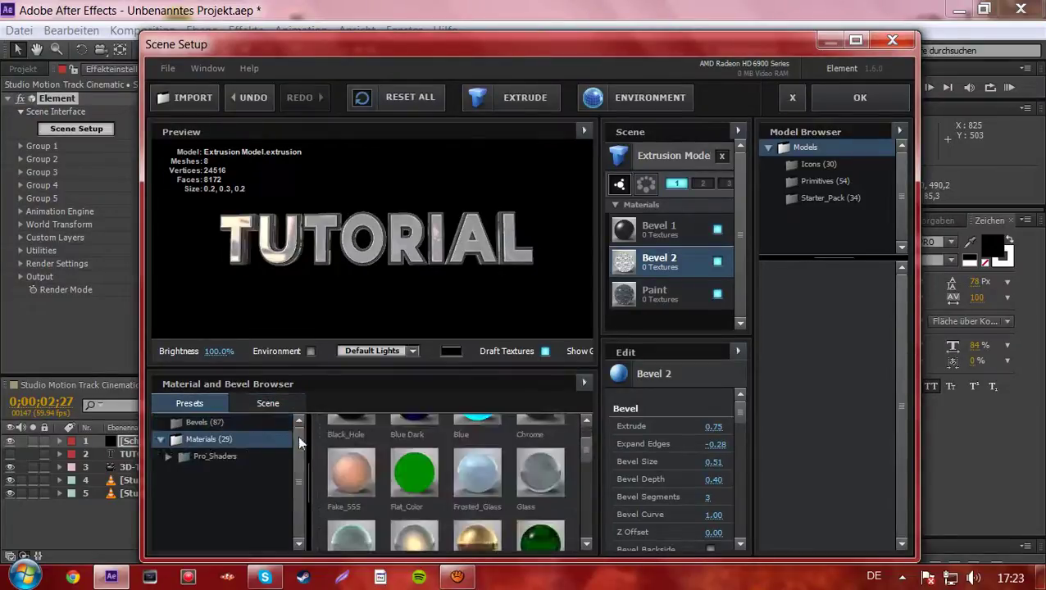
drag(591, 358, 664, 264)
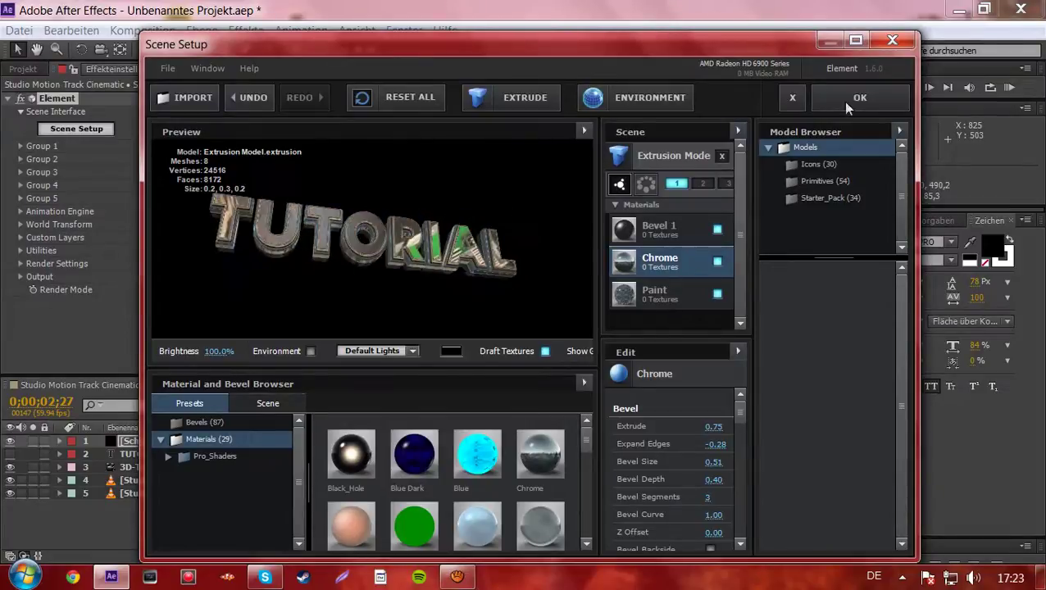
click(869, 97)
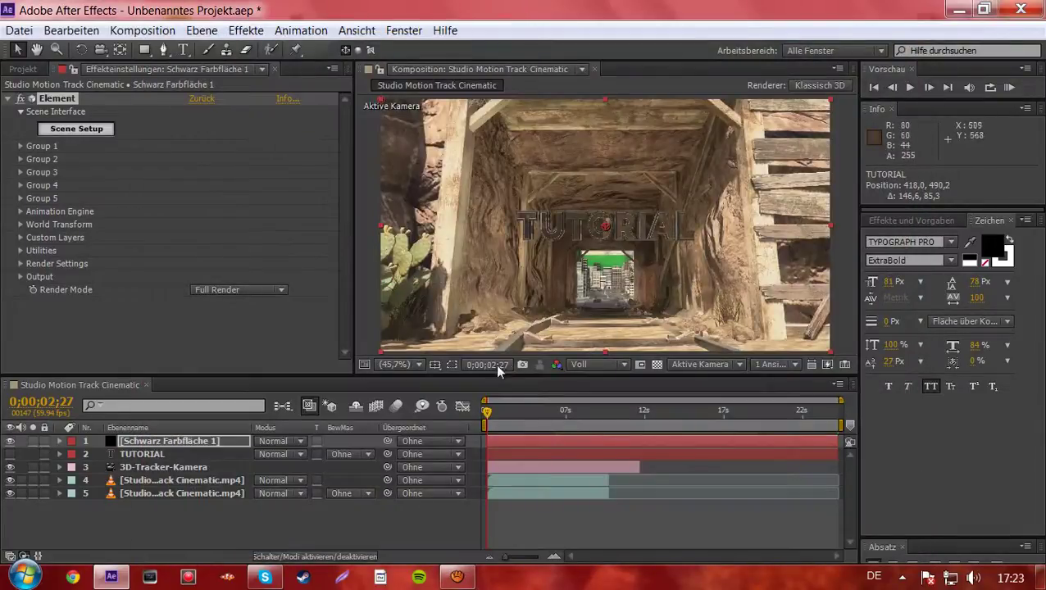
Preview the shot, then move the TUTORIAL text's Particle Replicator position to 644, 360.
key(KP_0)
key(space)
click(20, 147)
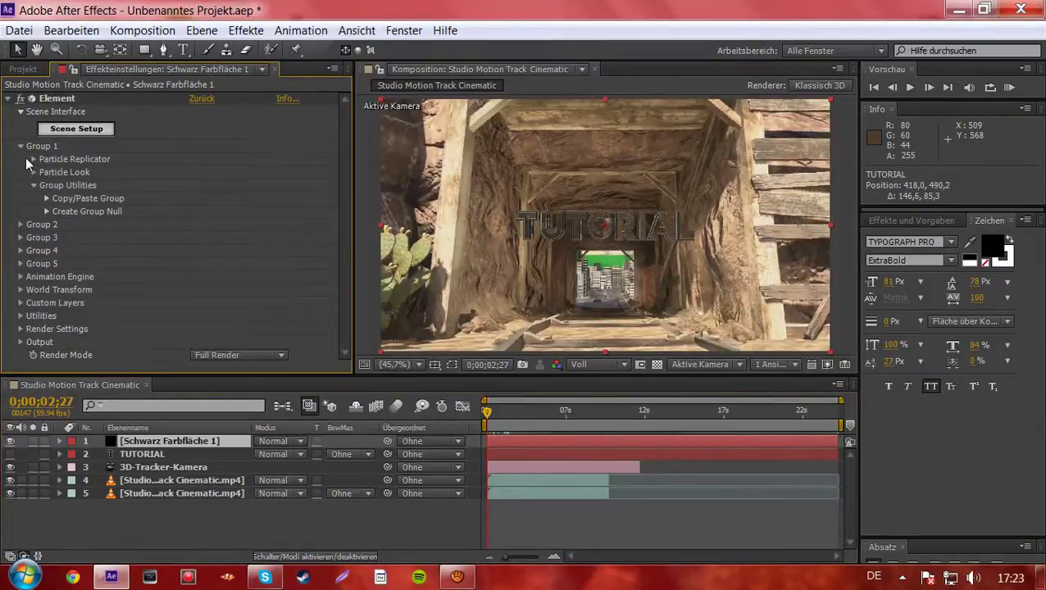
click(34, 159)
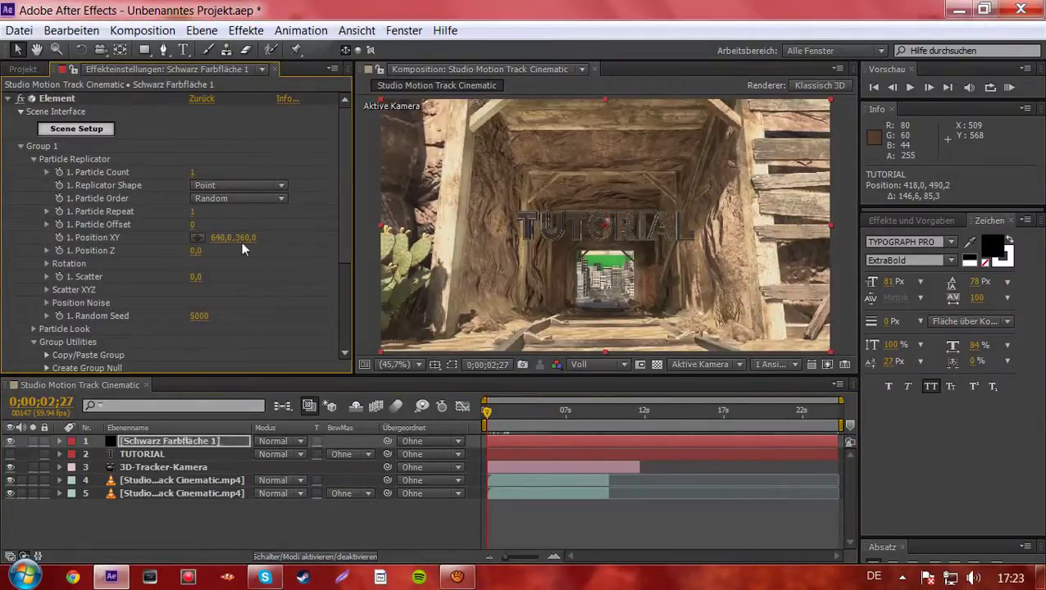
drag(238, 235, 255, 243)
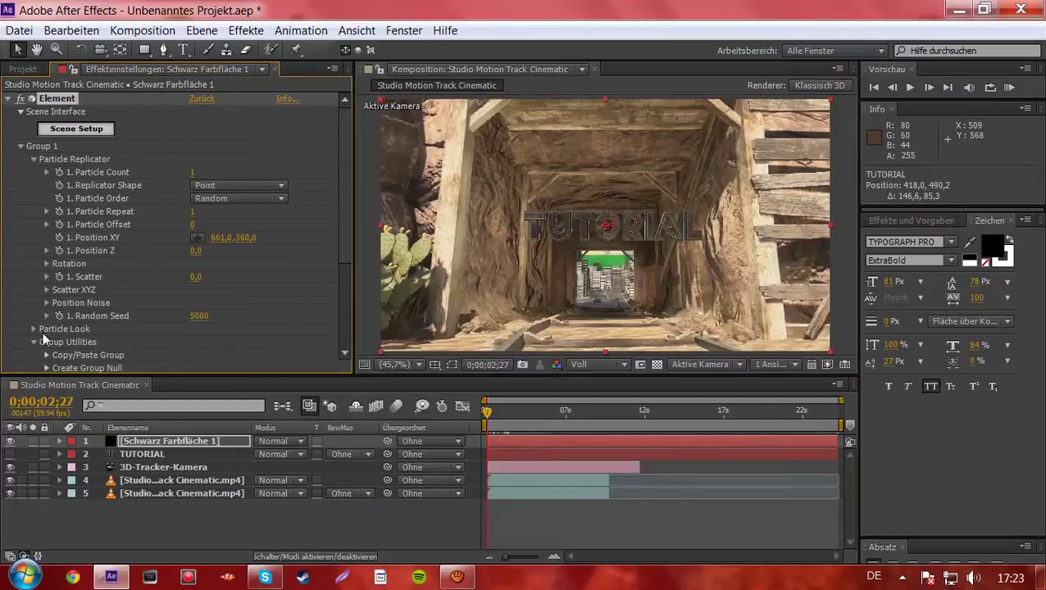
Increase the Particle Look particle size to 11.62 and check later frames of the camera move.
click(34, 329)
scroll(123, 304, down, 2)
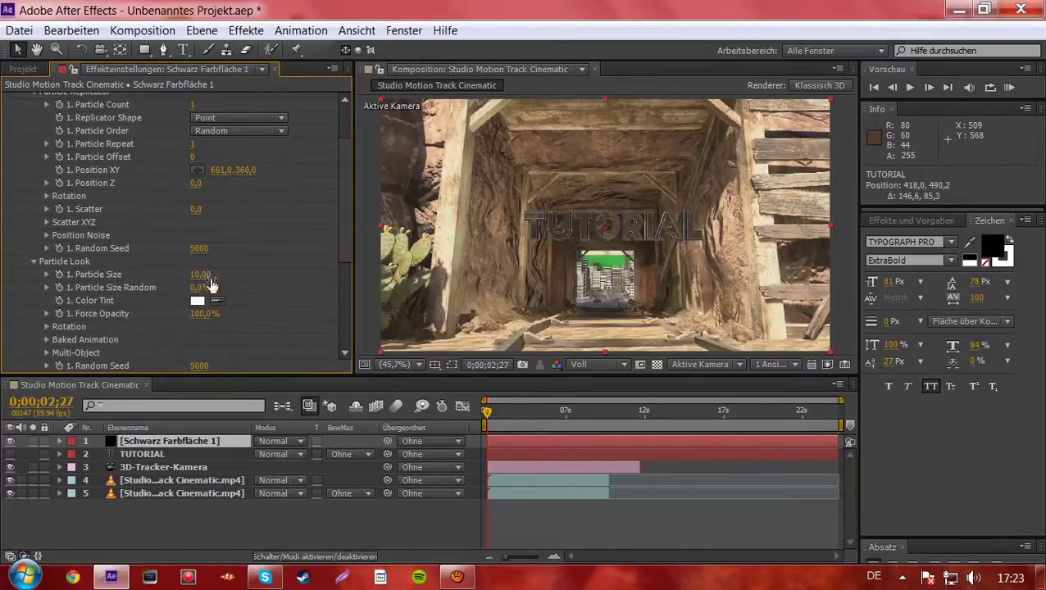
drag(210, 283, 297, 284)
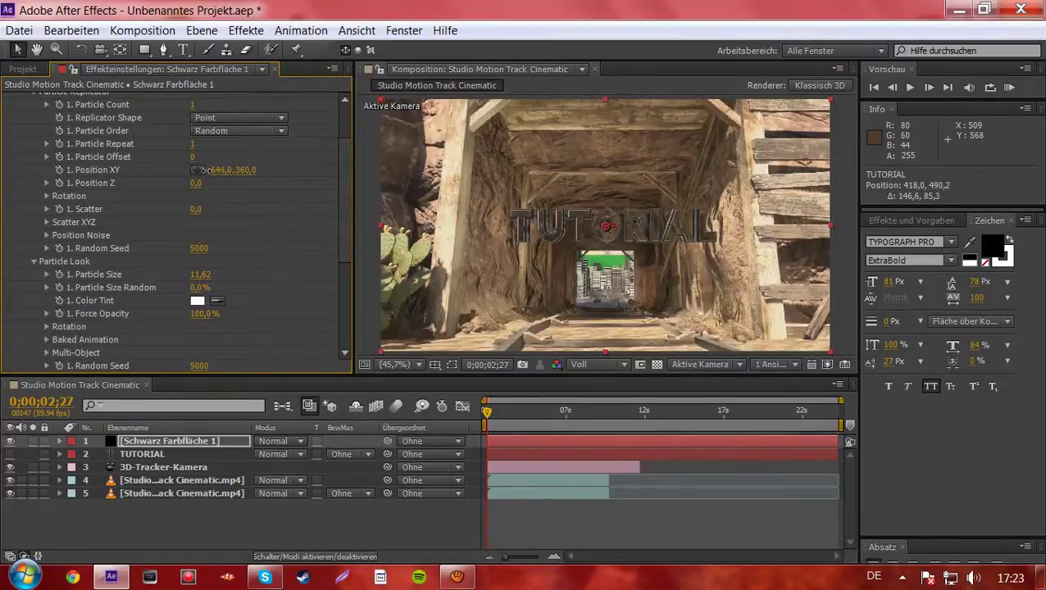
mouse_move(488, 421)
mouse_down()
mouse_move(518, 421)
mouse_move(487, 421)
mouse_up()
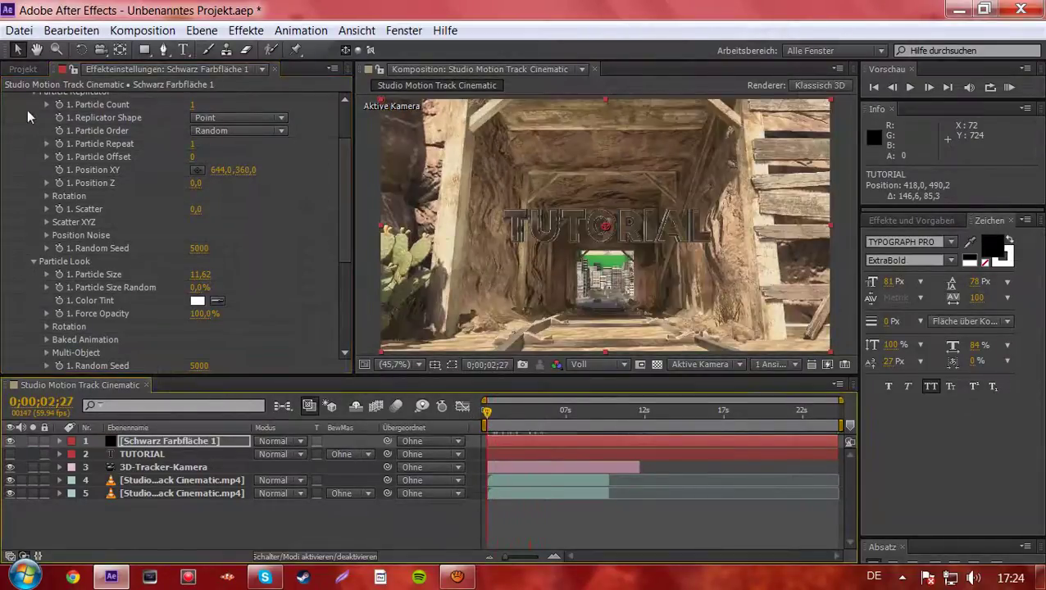
Collapse the Element settings and review the solid's blending modes, leaving them unchanged.
scroll(30, 140, up, 3)
click(8, 99)
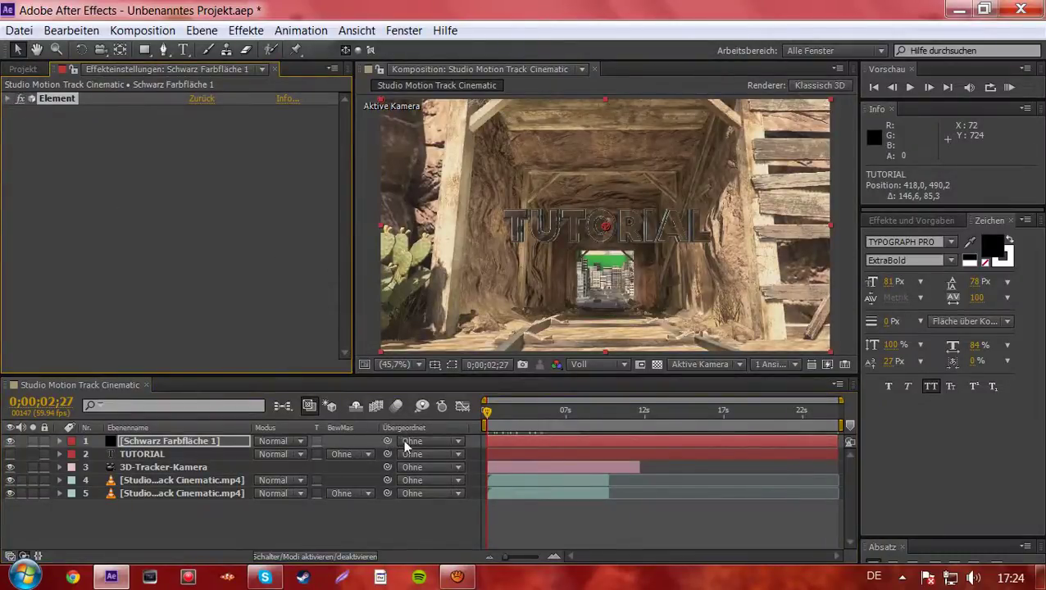
click(279, 441)
click(237, 534)
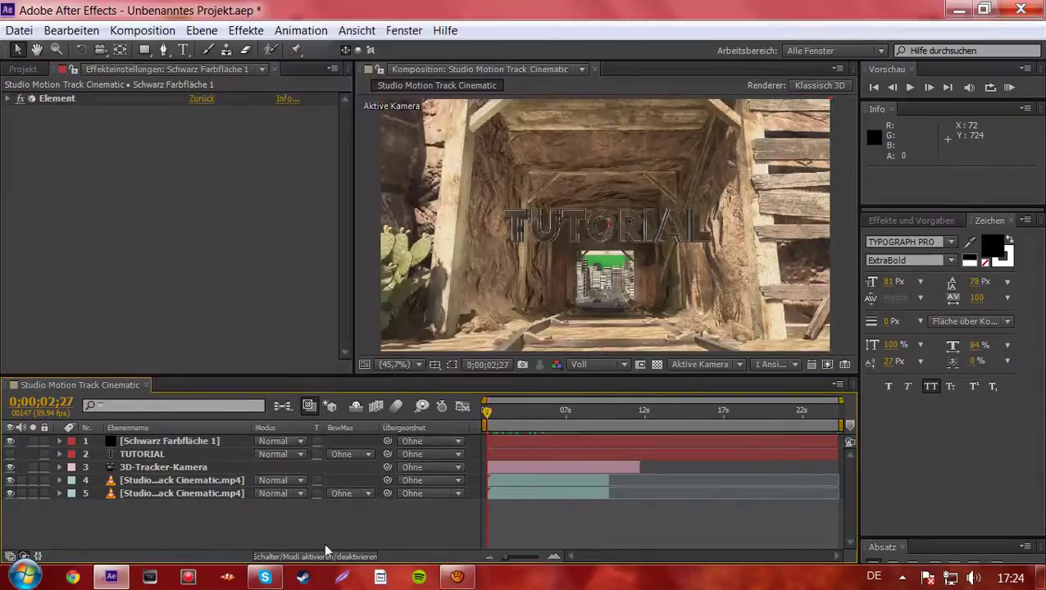